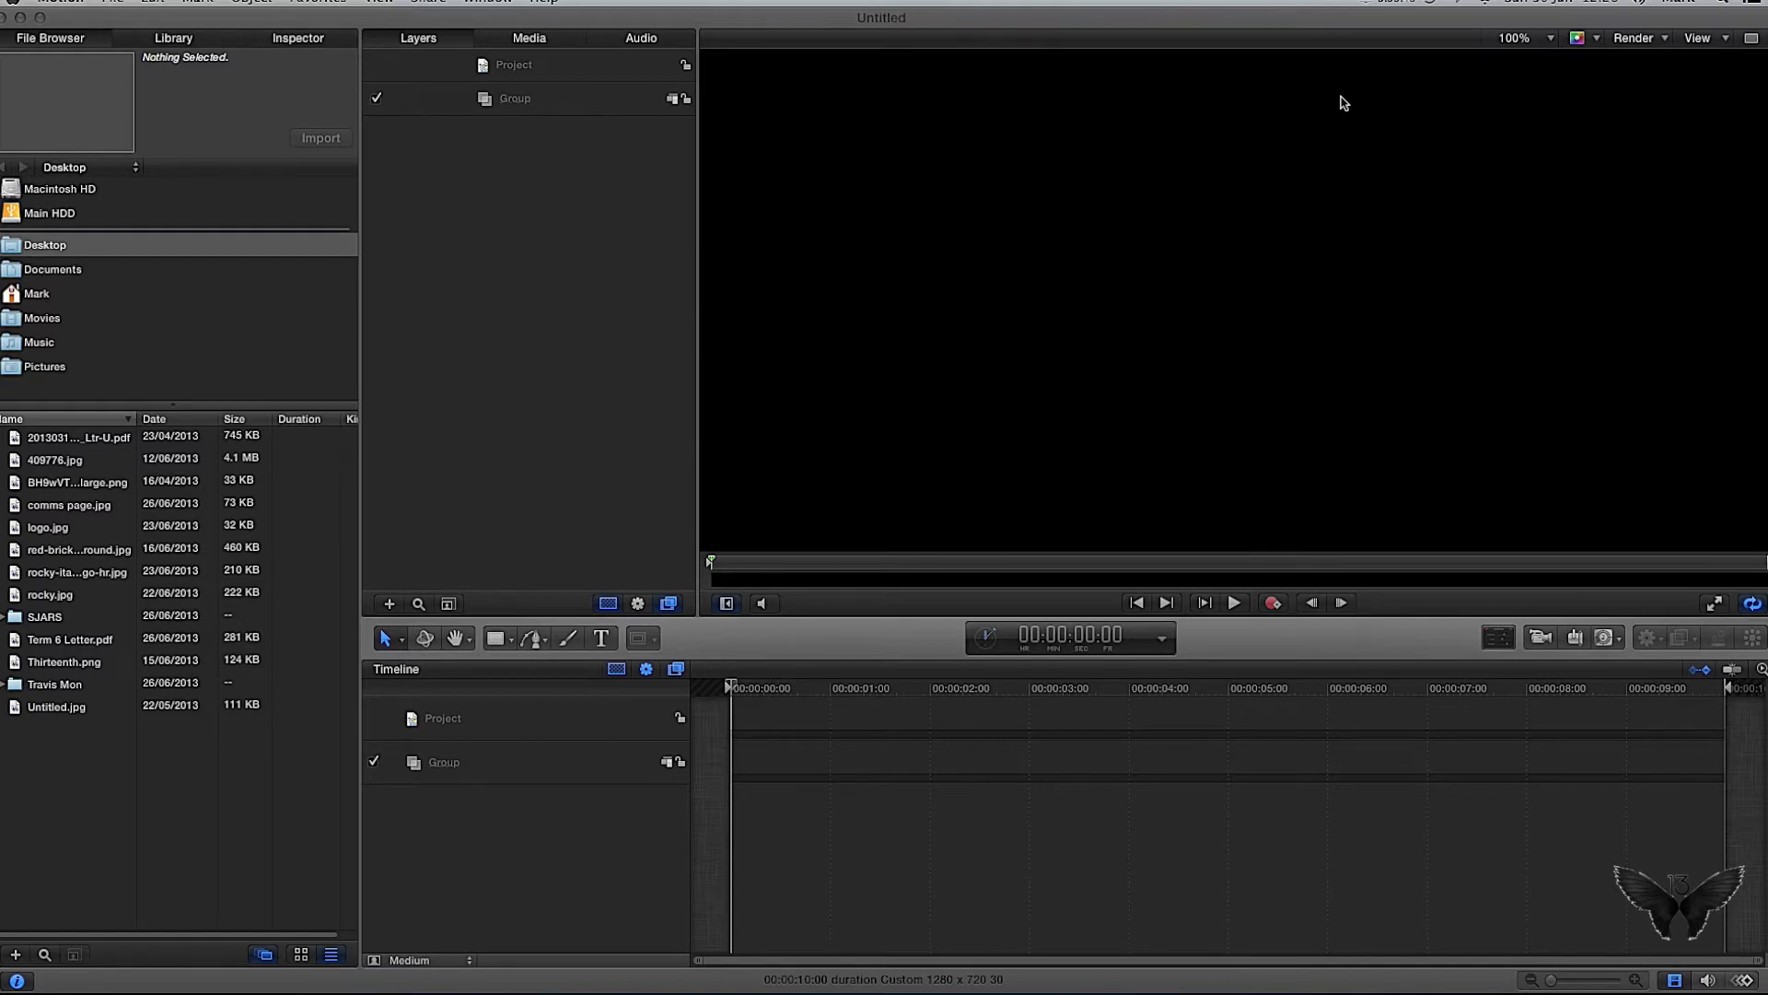
Step: Set the canvas zoom to Fit so the full 1280×720 frame shows in the viewer
click(1552, 38)
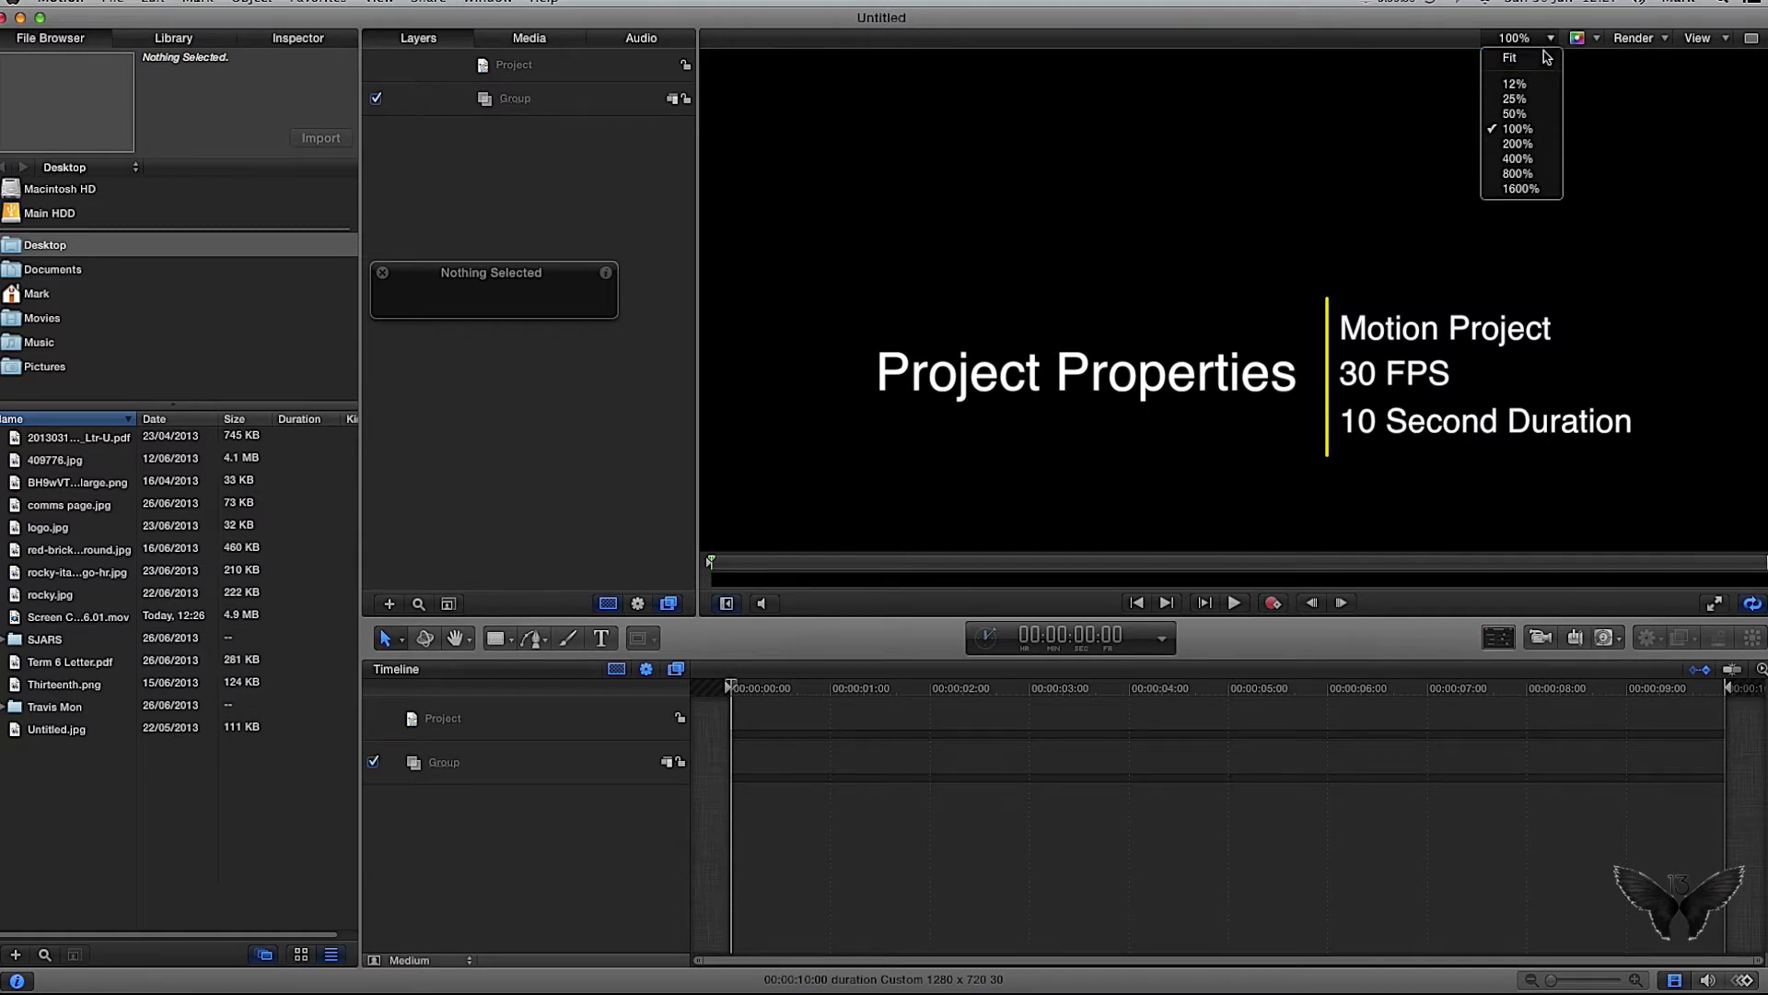
click(1544, 61)
click(1529, 38)
click(1528, 53)
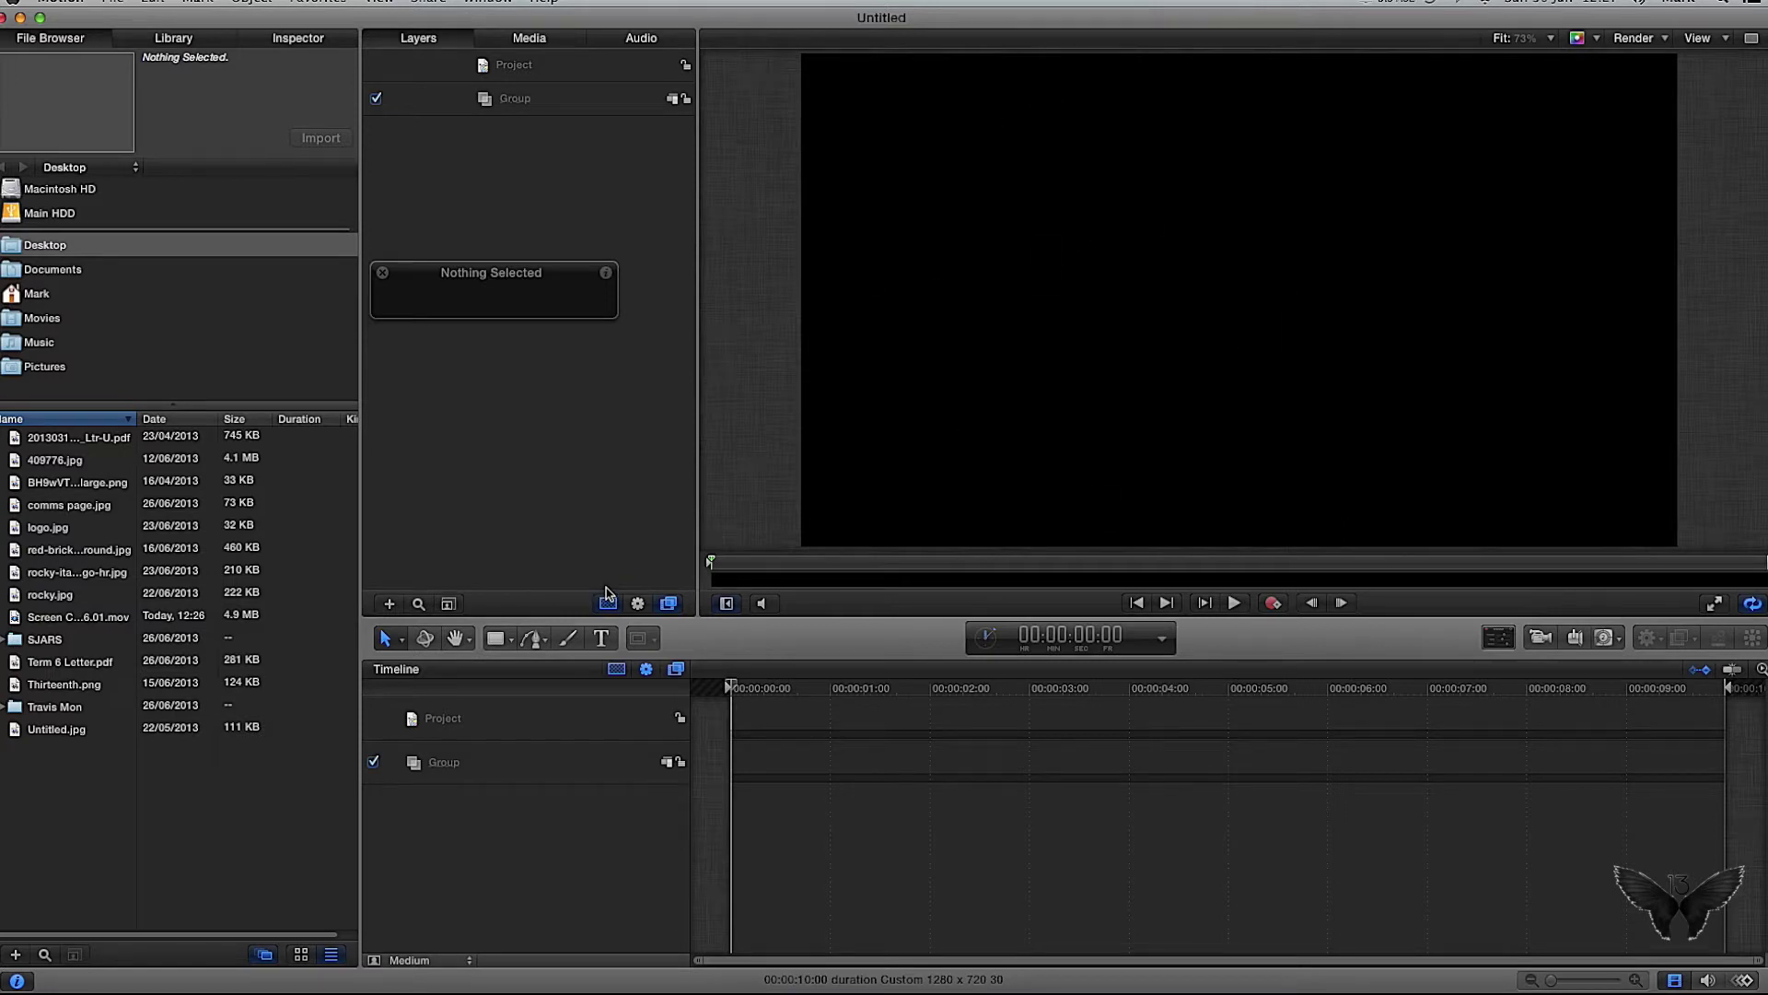
Step: Create a text layer reading 'MOTION 5 GFX' in a box across the canvas
click(600, 637)
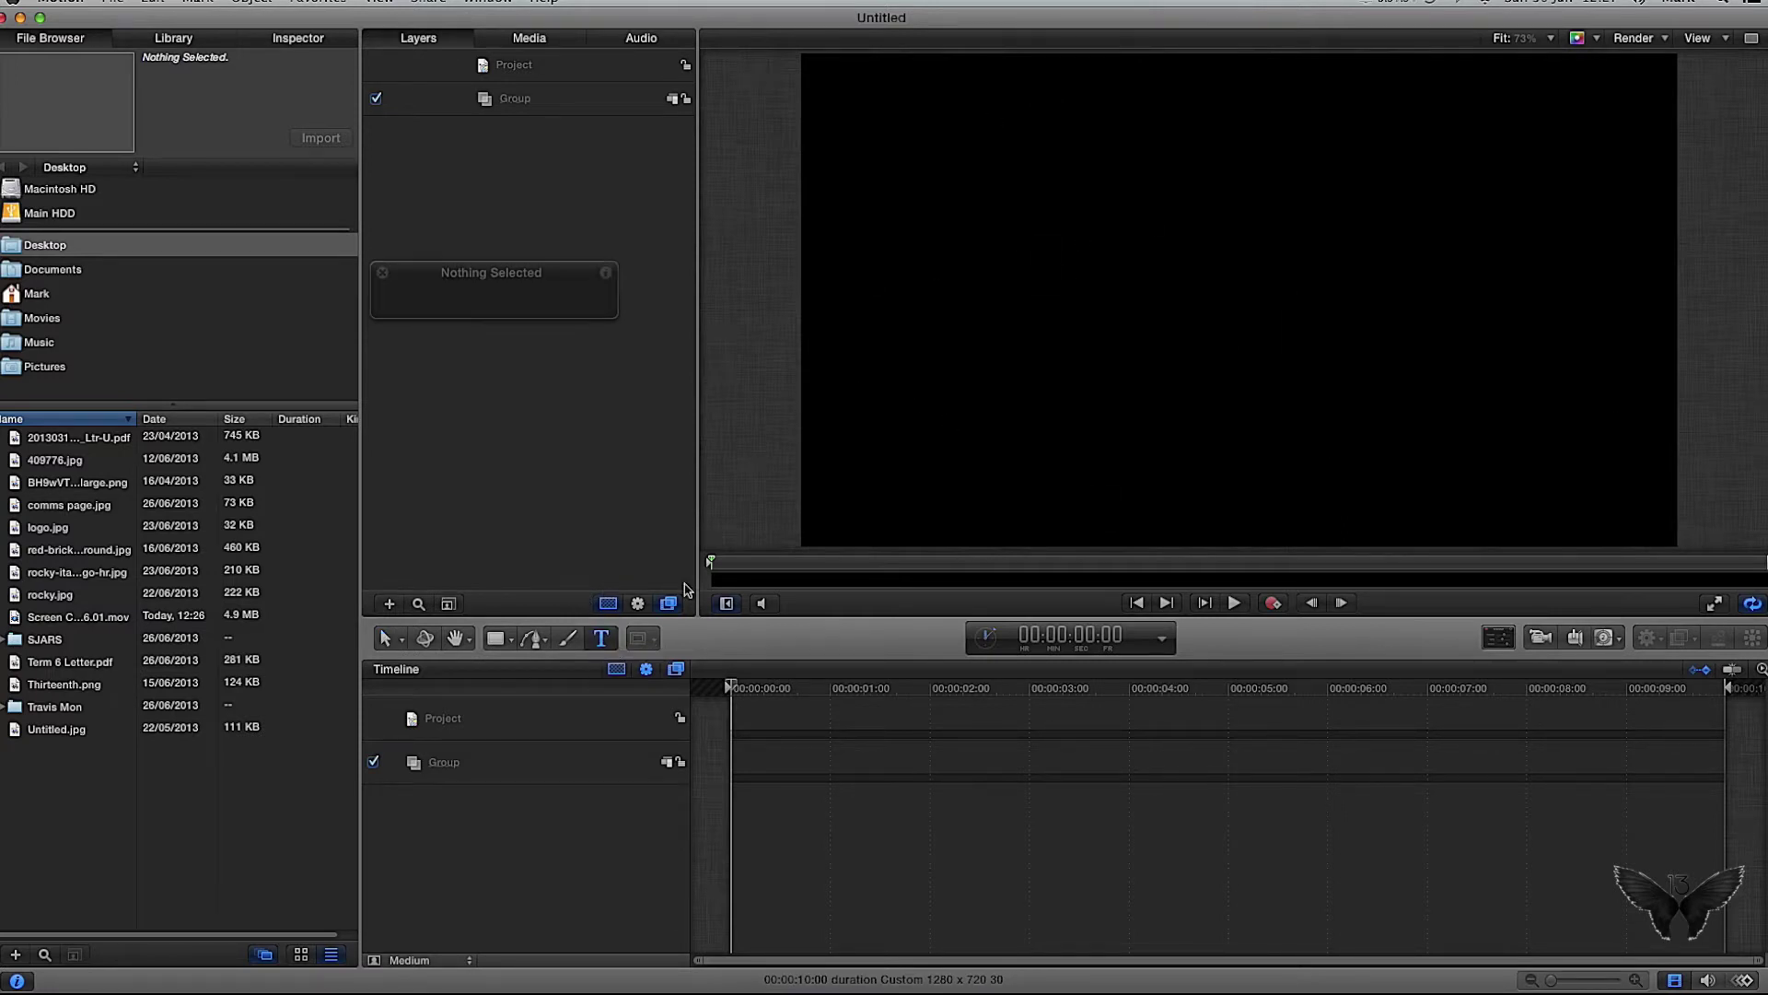
drag(906, 258, 1630, 446)
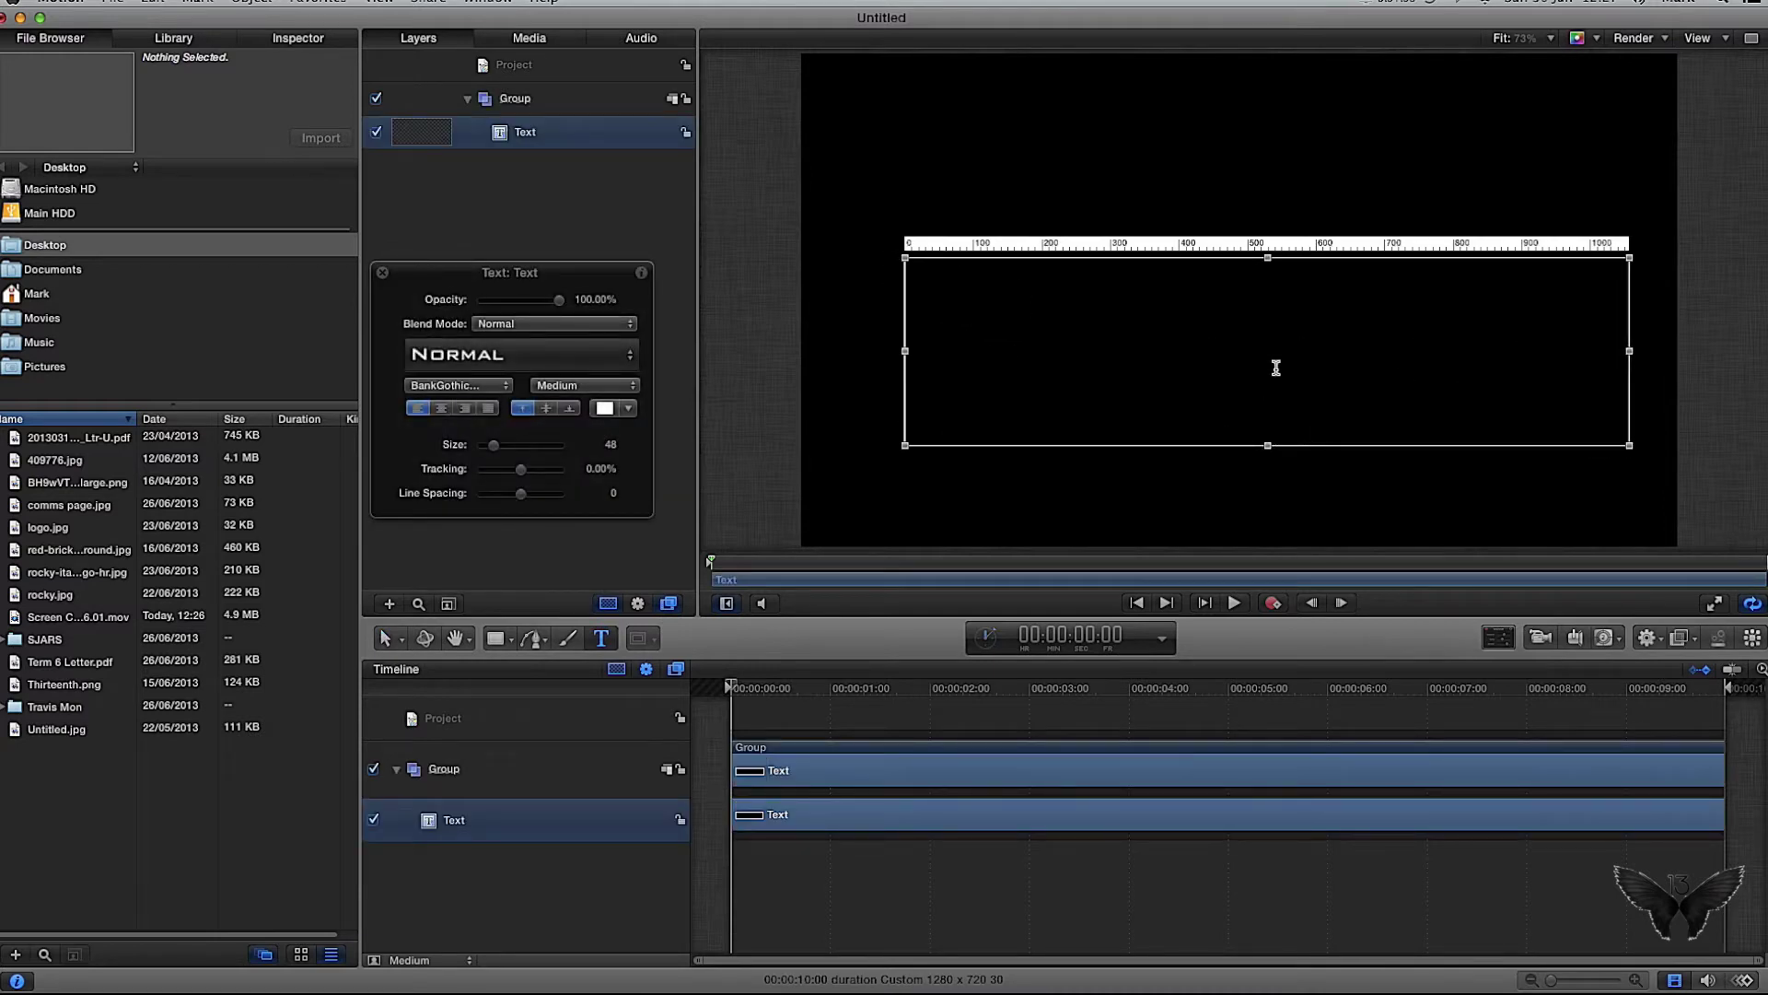
text(MOTION )
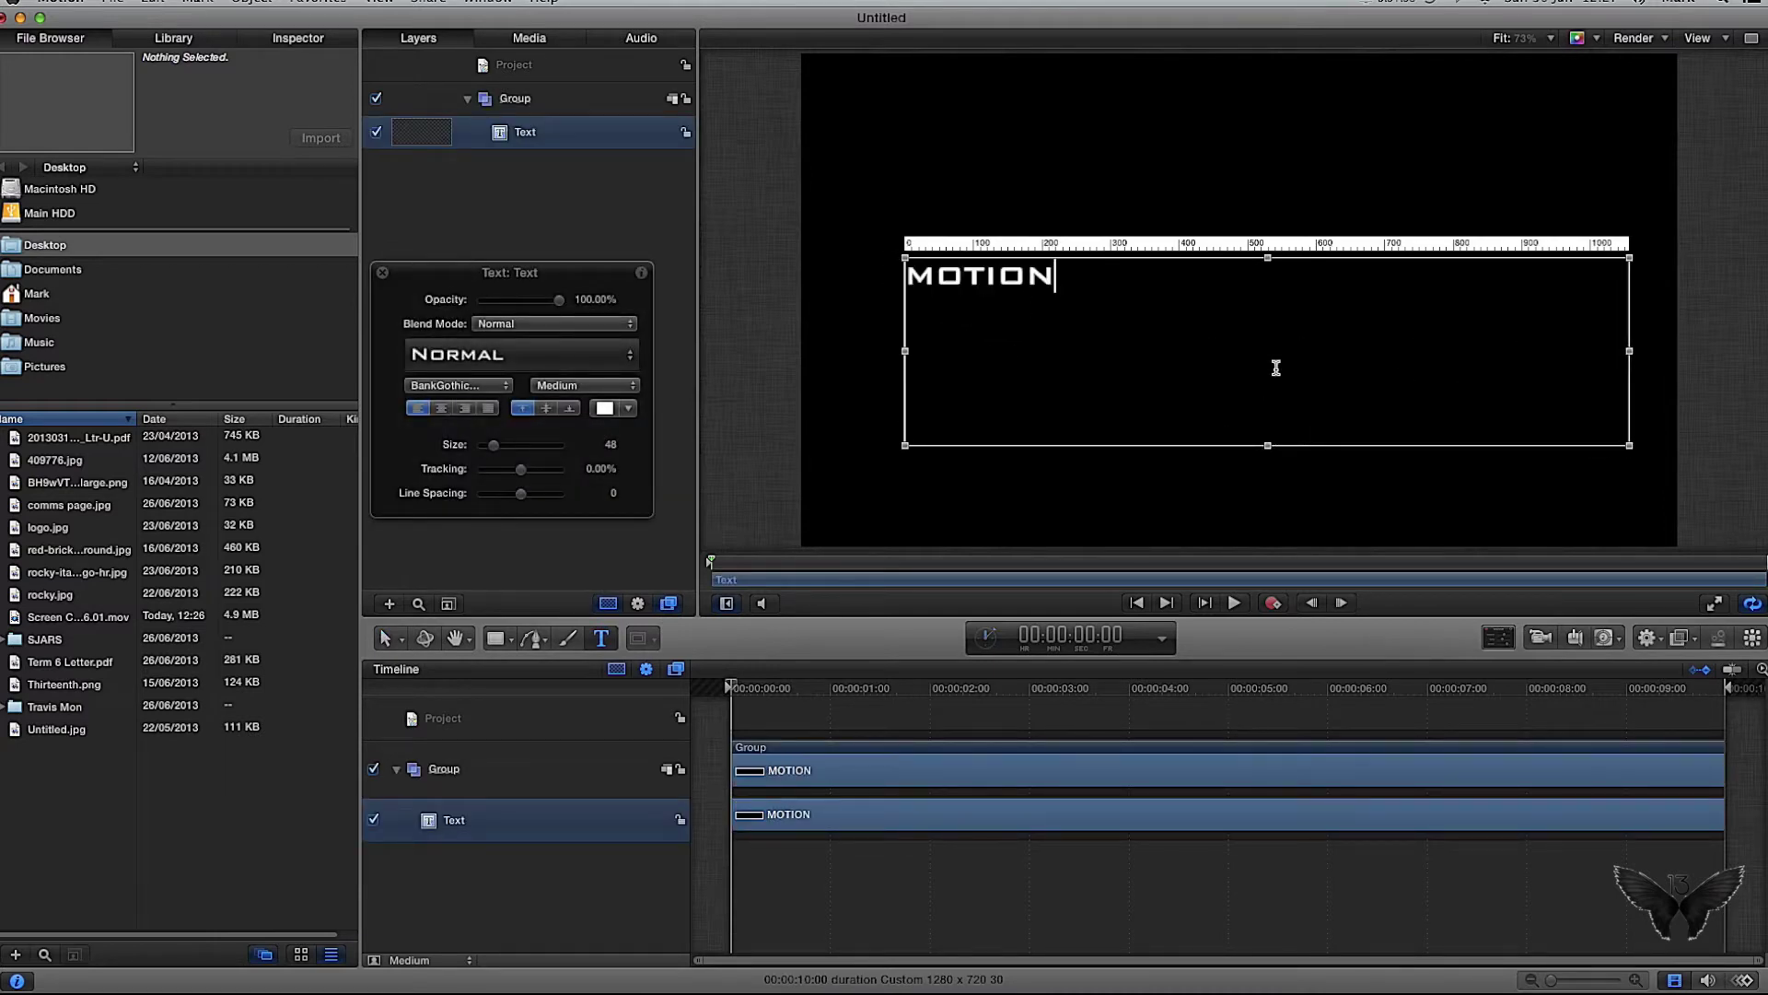
text(5 GFX)
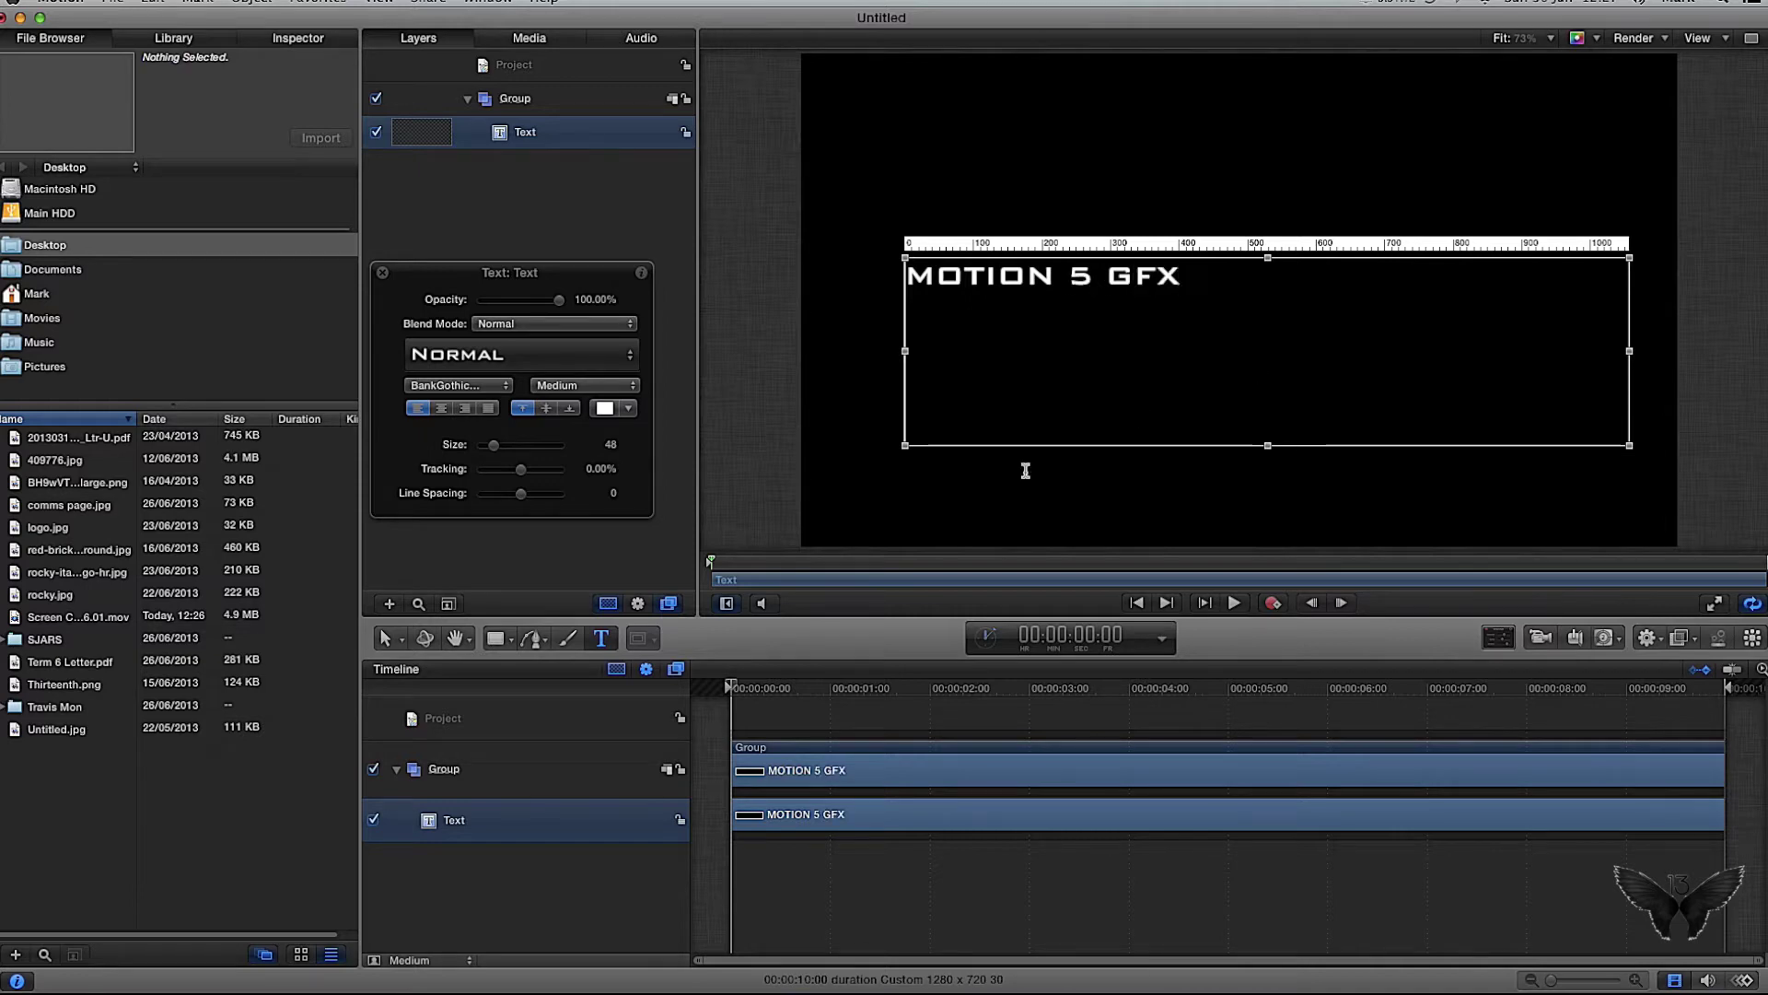
click(1497, 637)
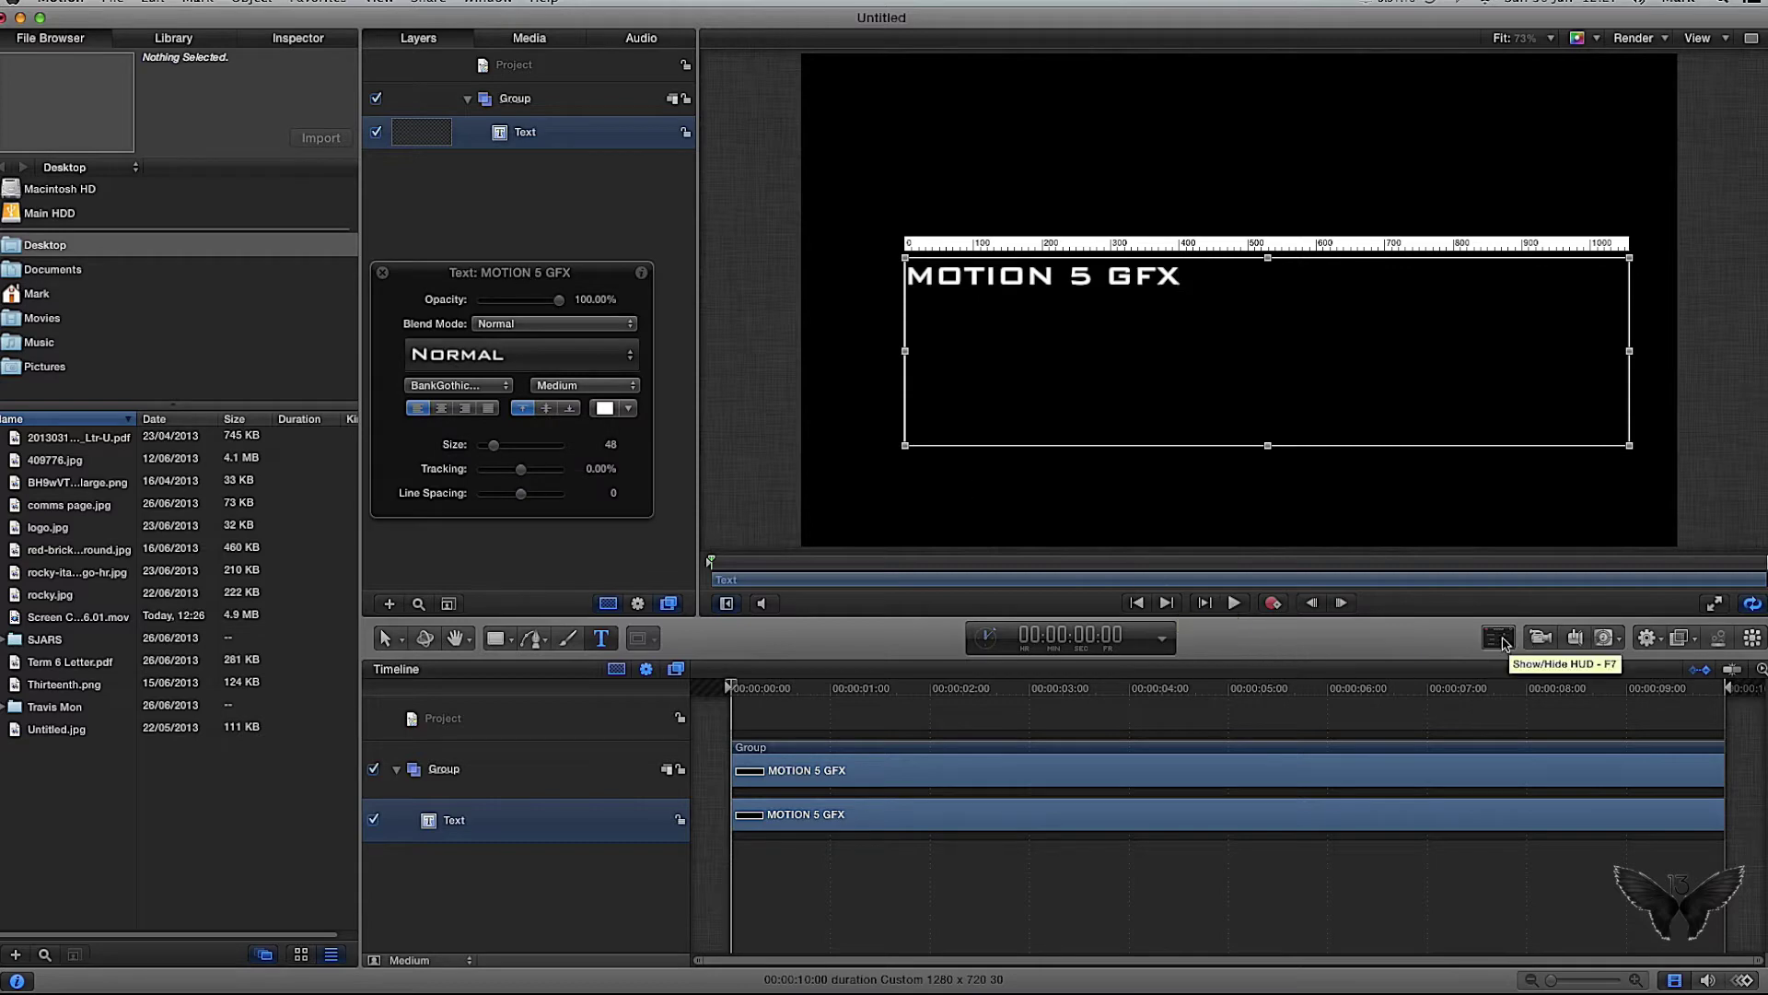
Step: Enlarge the title to size 163 with −17.61% tracking and nudge it slightly up-left
drag(496, 445, 516, 446)
mouse_move(575, 508)
mouse_down()
mouse_move(568, 541)
mouse_move(571, 507)
mouse_move(588, 506)
mouse_up()
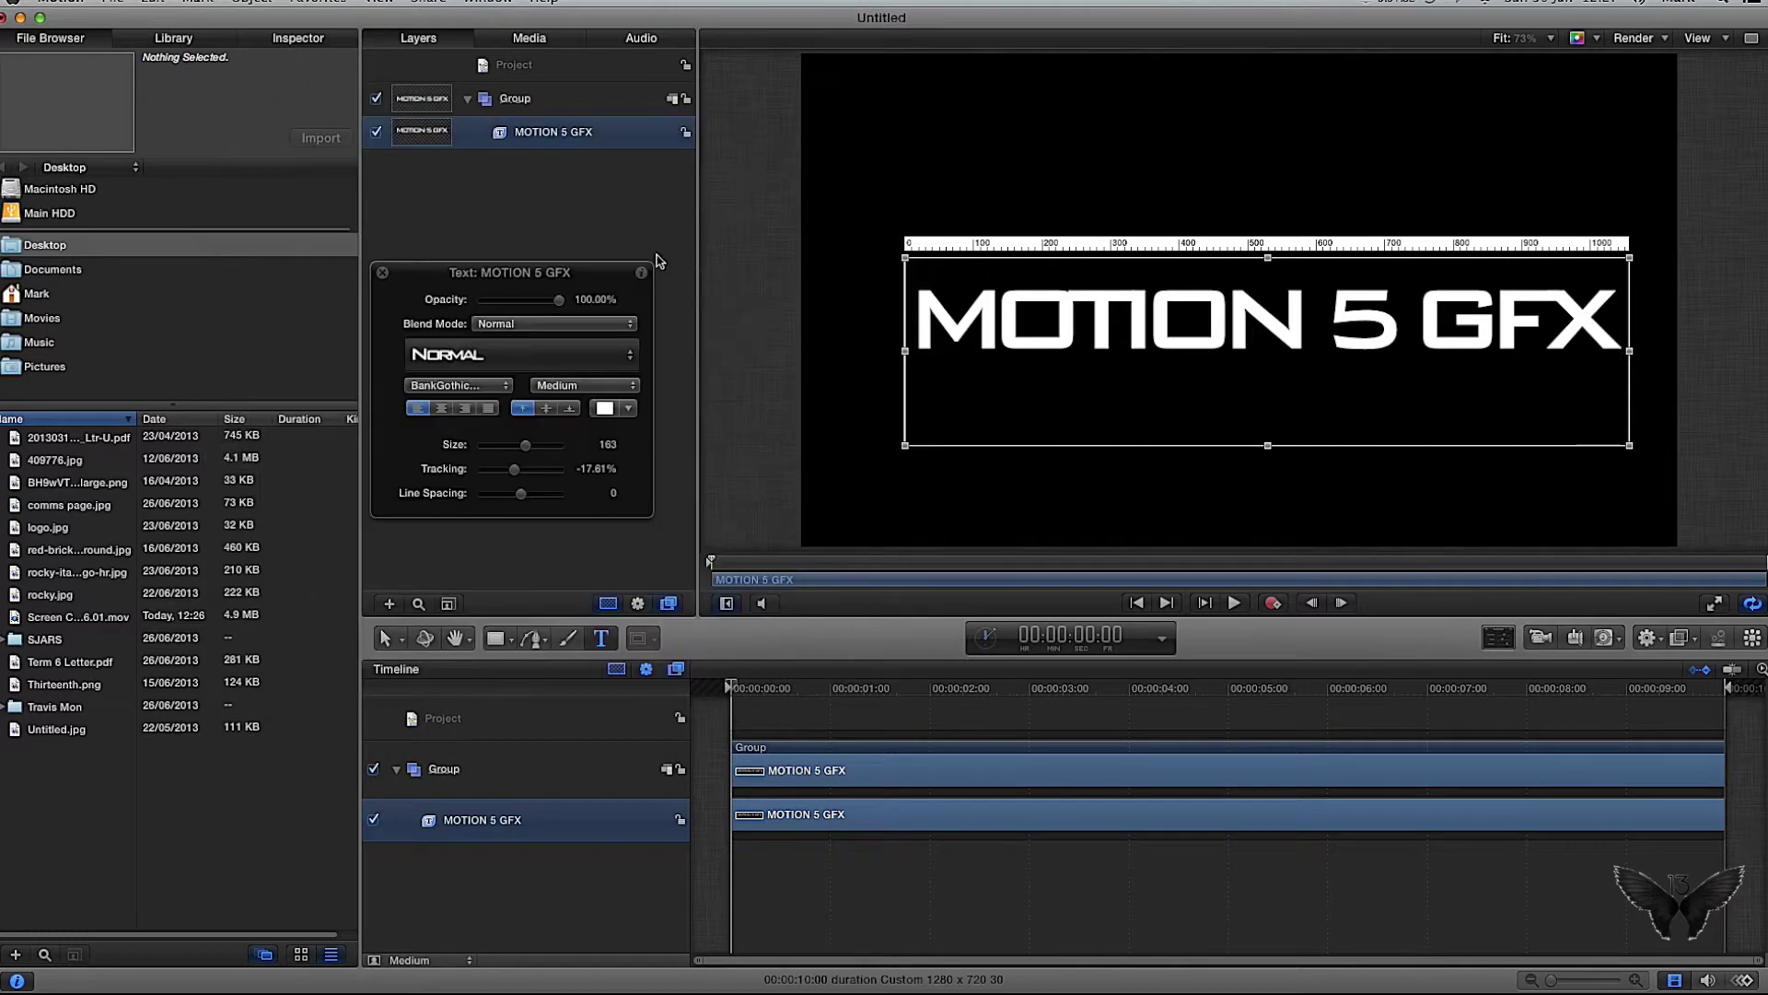
click(566, 109)
click(561, 132)
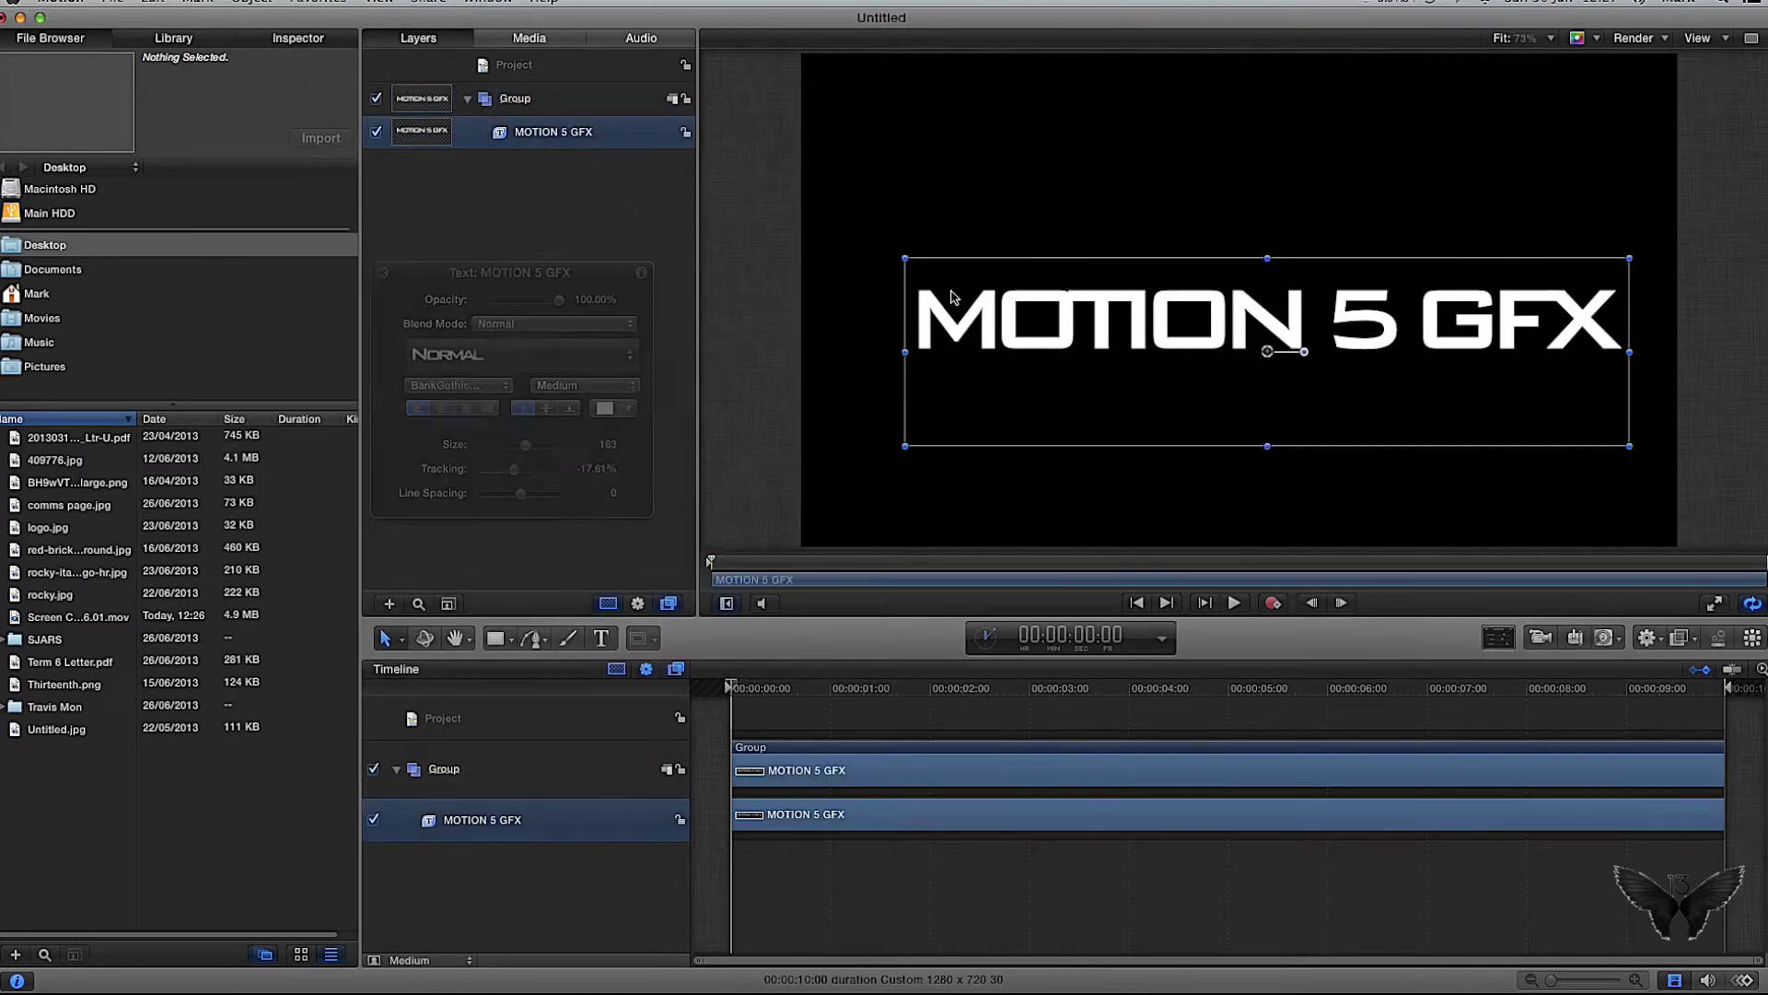
mouse_move(1183, 355)
mouse_down()
mouse_move(1145, 309)
mouse_move(1161, 340)
mouse_up()
click(1120, 159)
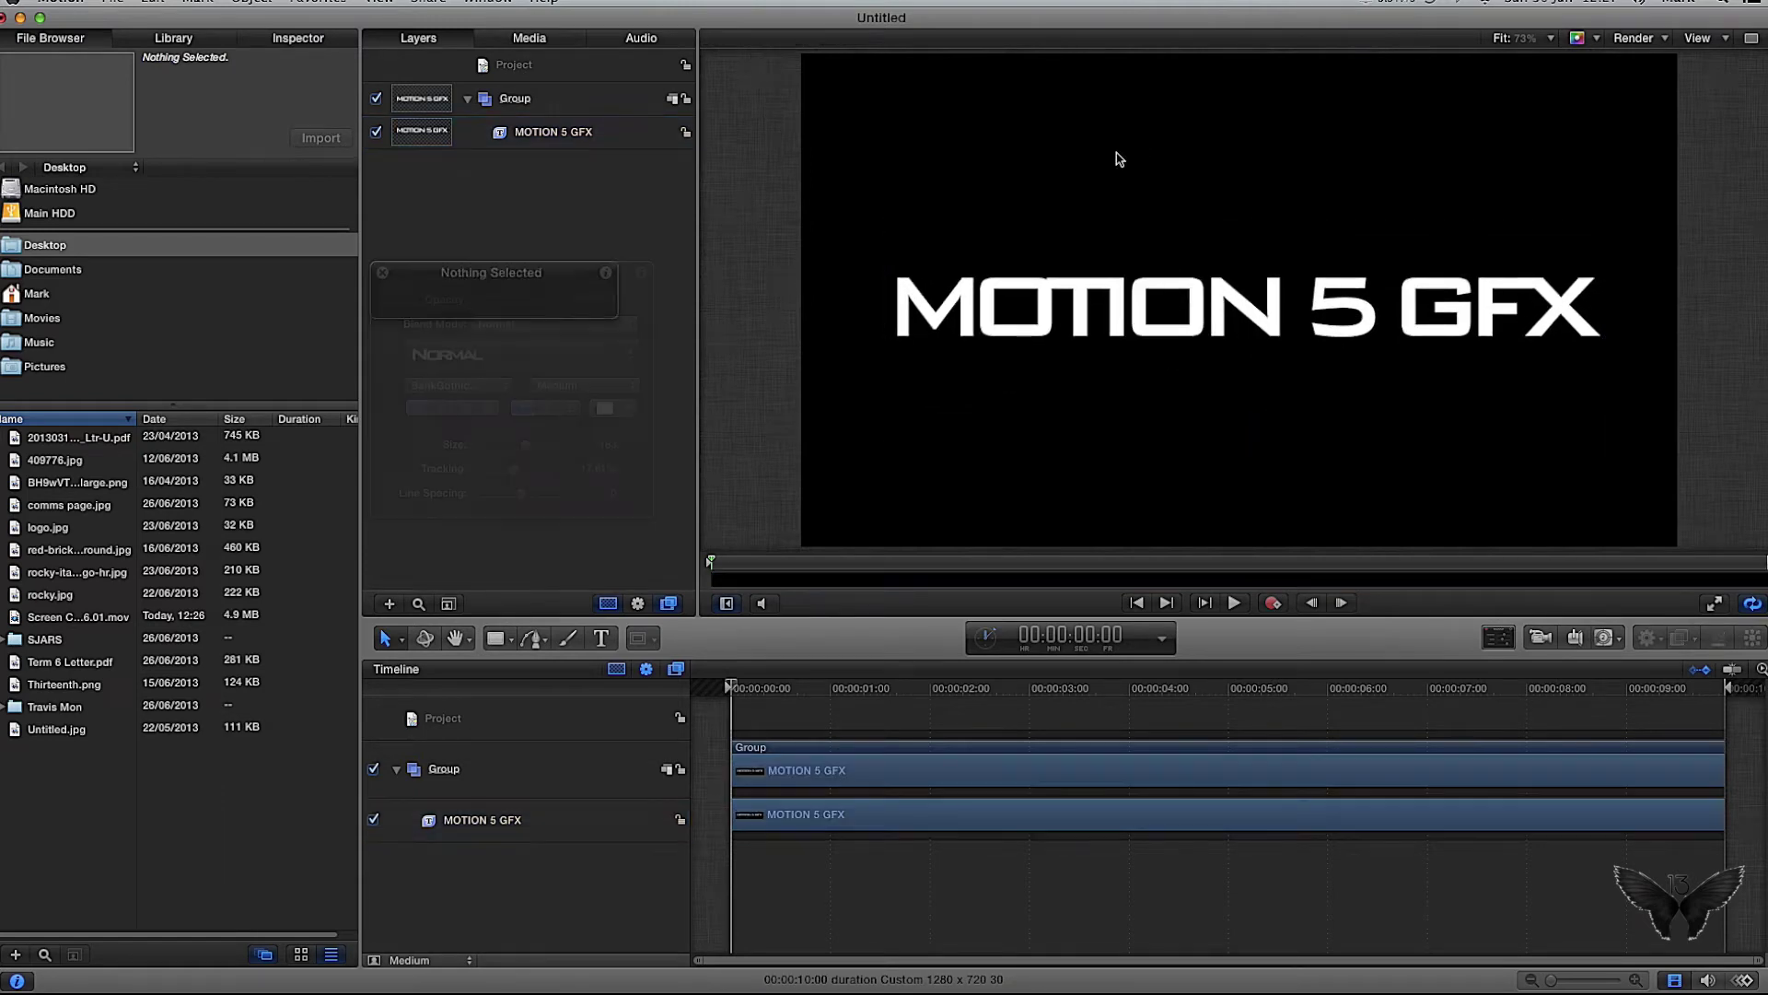
Step: Add a camera and switch the title's group to 3D
click(1540, 638)
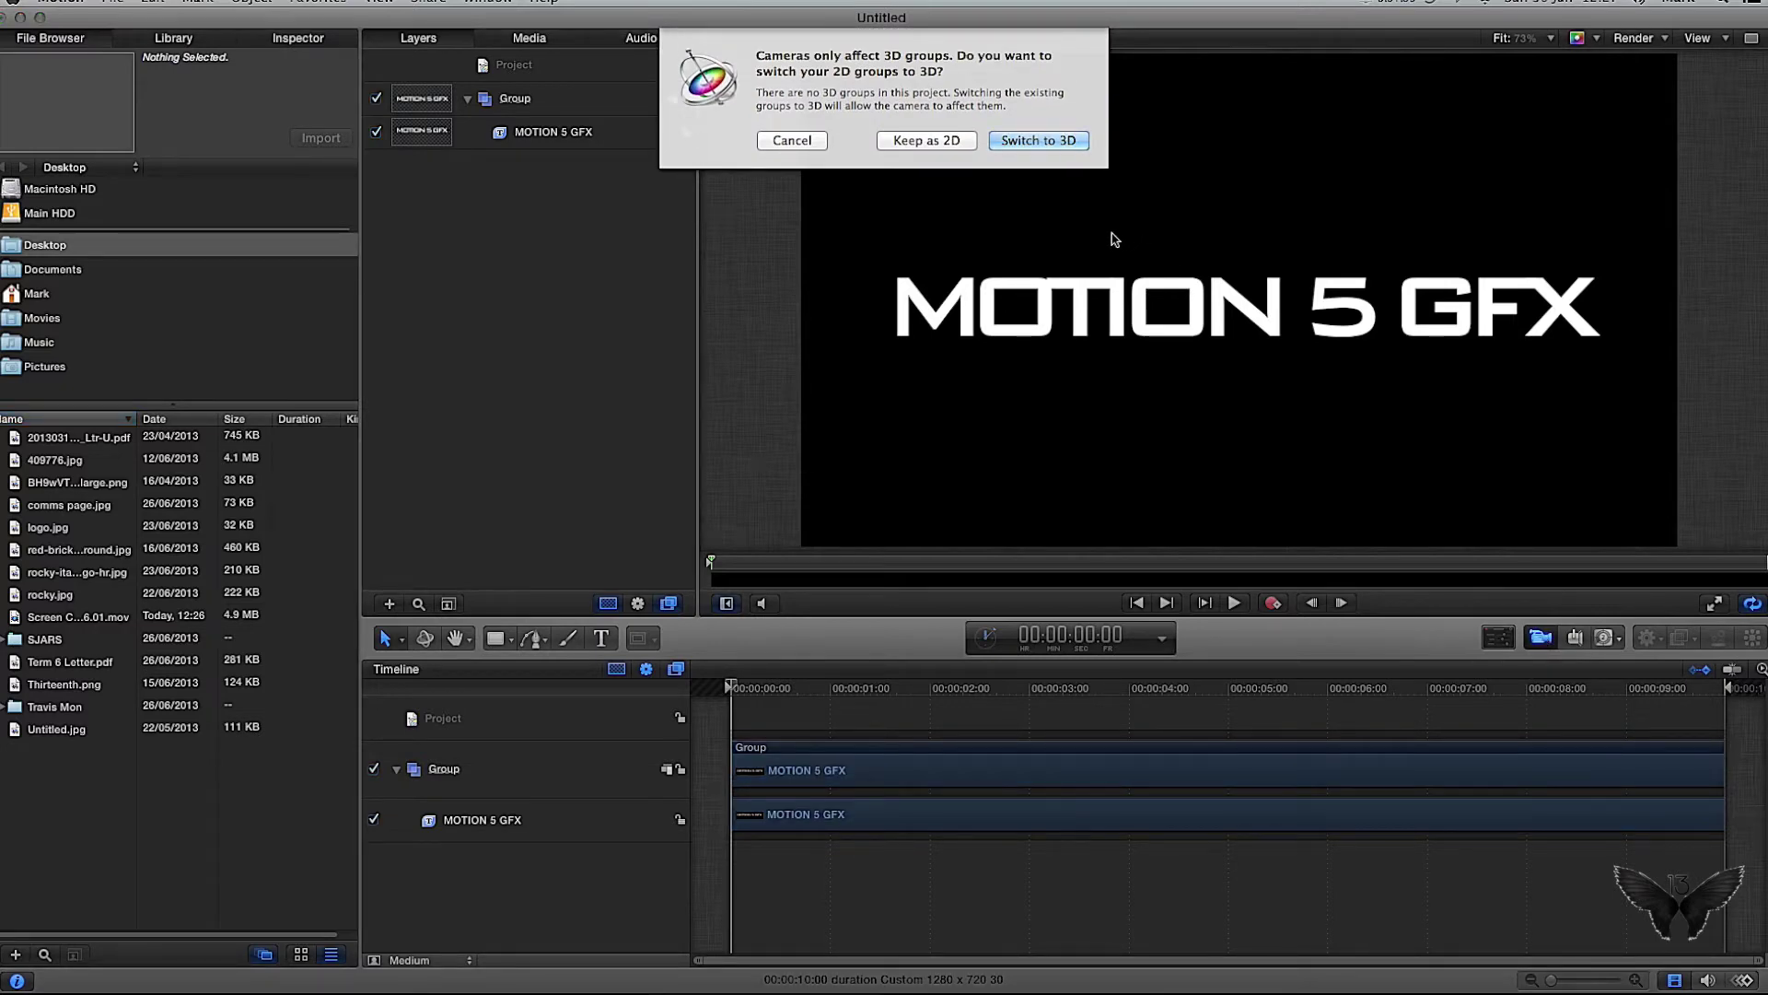
click(1038, 141)
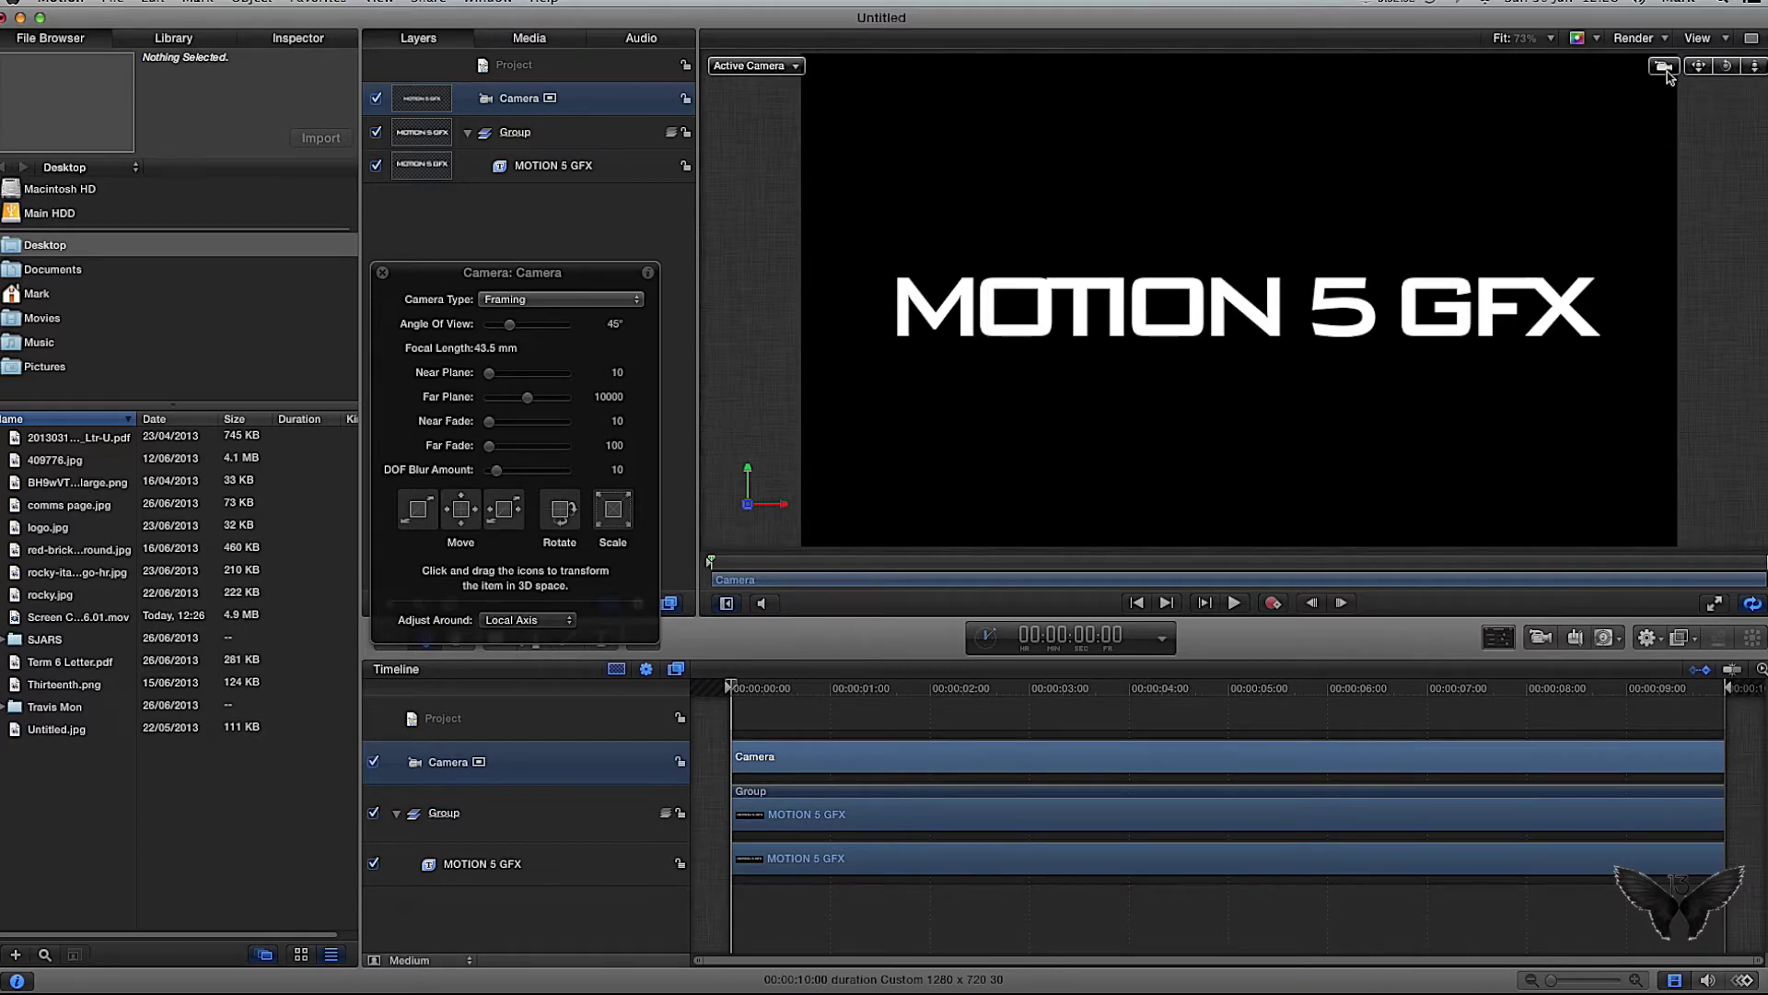
Step: Add a point light and drag it left to the start of the title near the M
click(1730, 96)
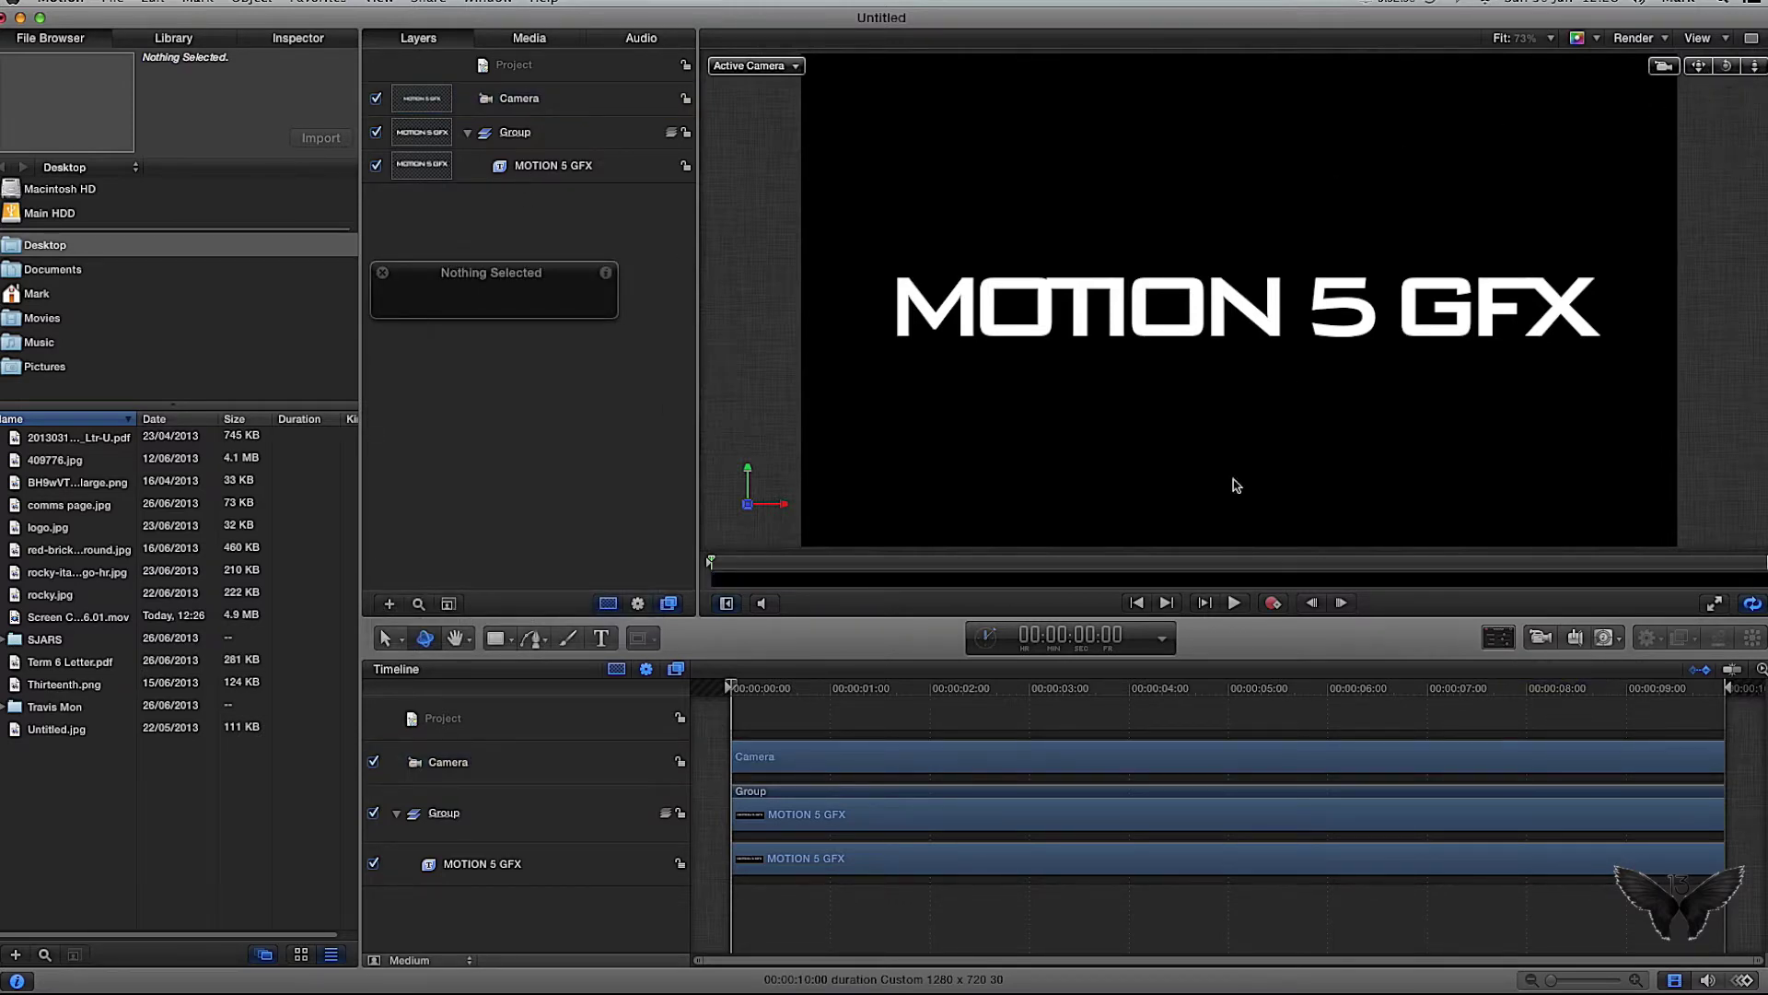
click(1574, 638)
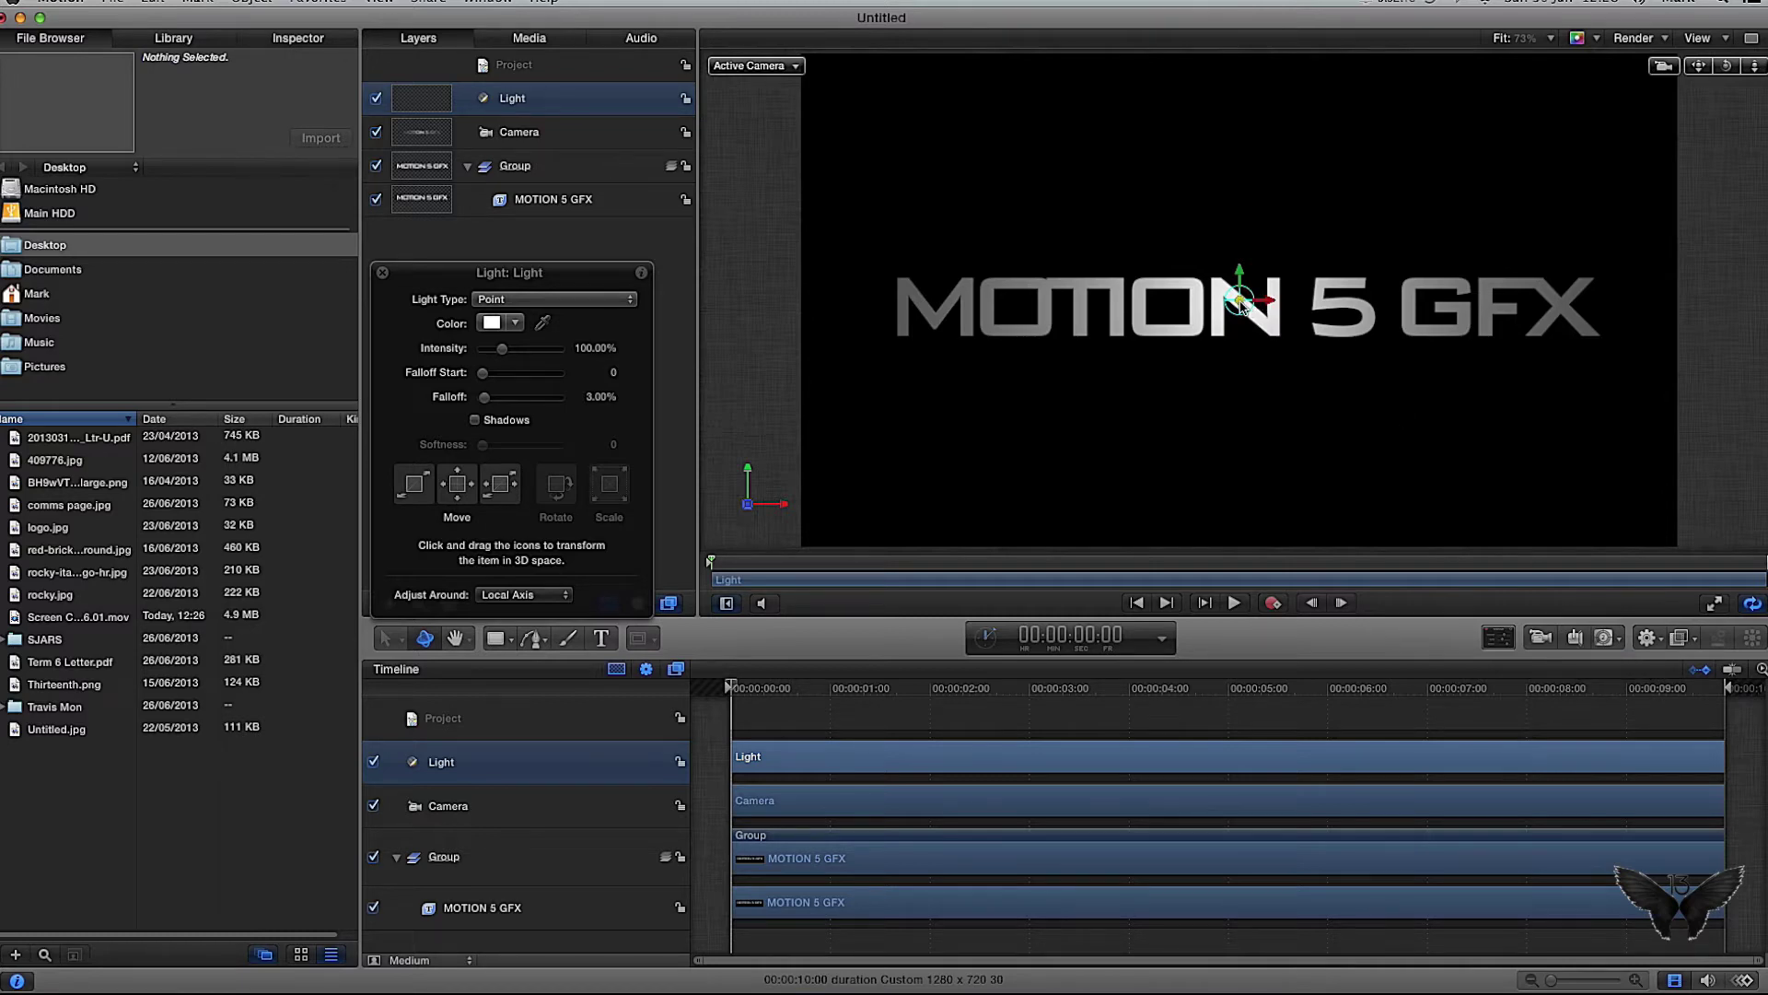
mouse_move(1242, 305)
mouse_down()
mouse_move(1110, 313)
mouse_move(1229, 287)
mouse_move(1239, 243)
mouse_move(1234, 305)
mouse_move(1365, 312)
mouse_move(1750, 406)
mouse_move(1042, 328)
mouse_move(1271, 331)
mouse_move(1202, 328)
mouse_move(1232, 330)
mouse_up()
drag(1254, 311, 955, 314)
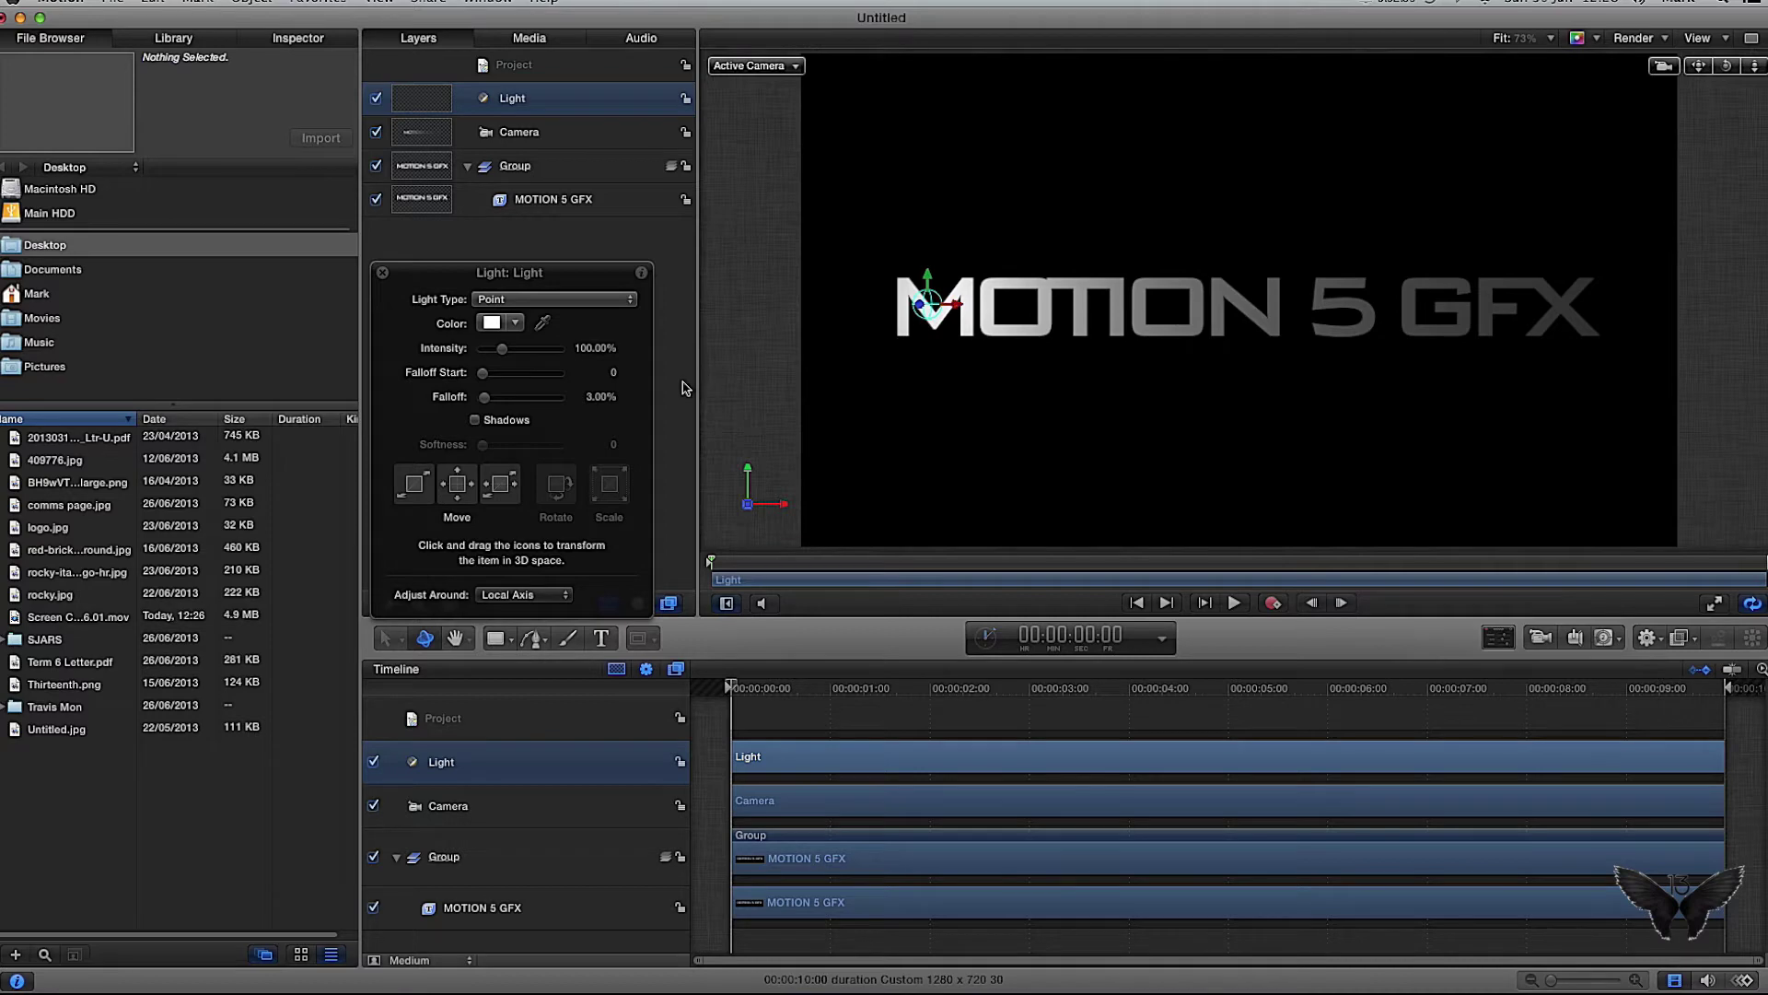
drag(924, 312, 1011, 313)
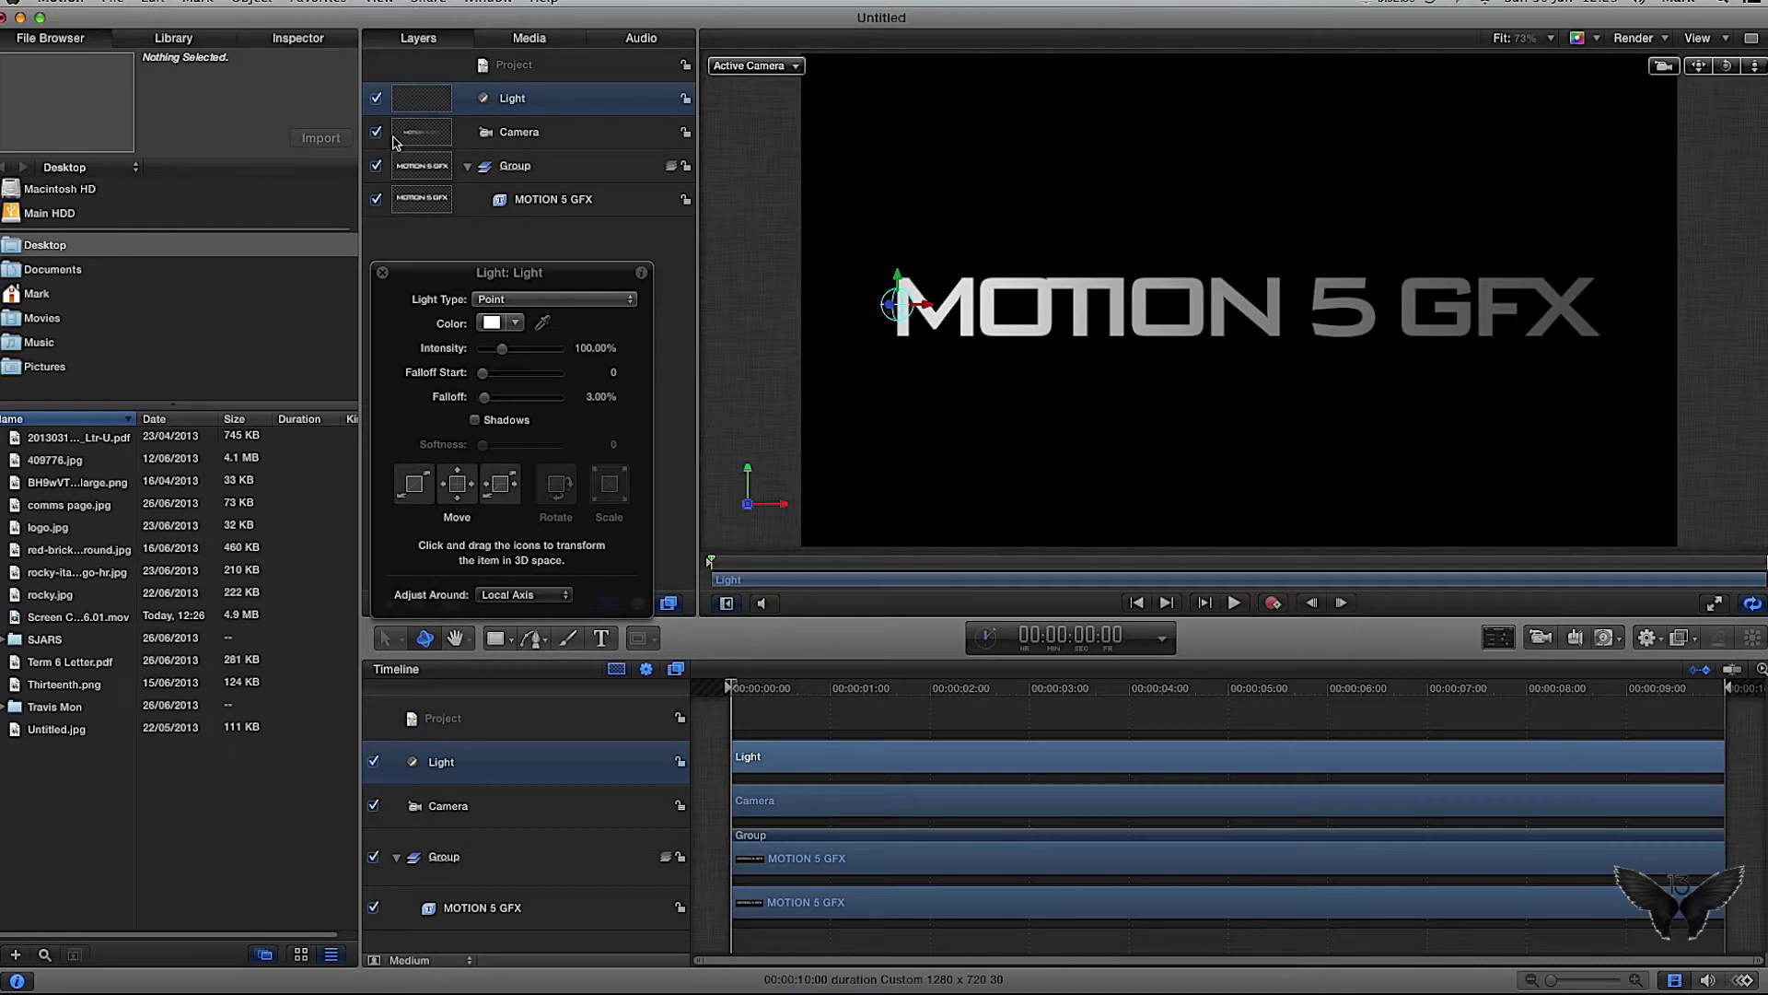
click(167, 41)
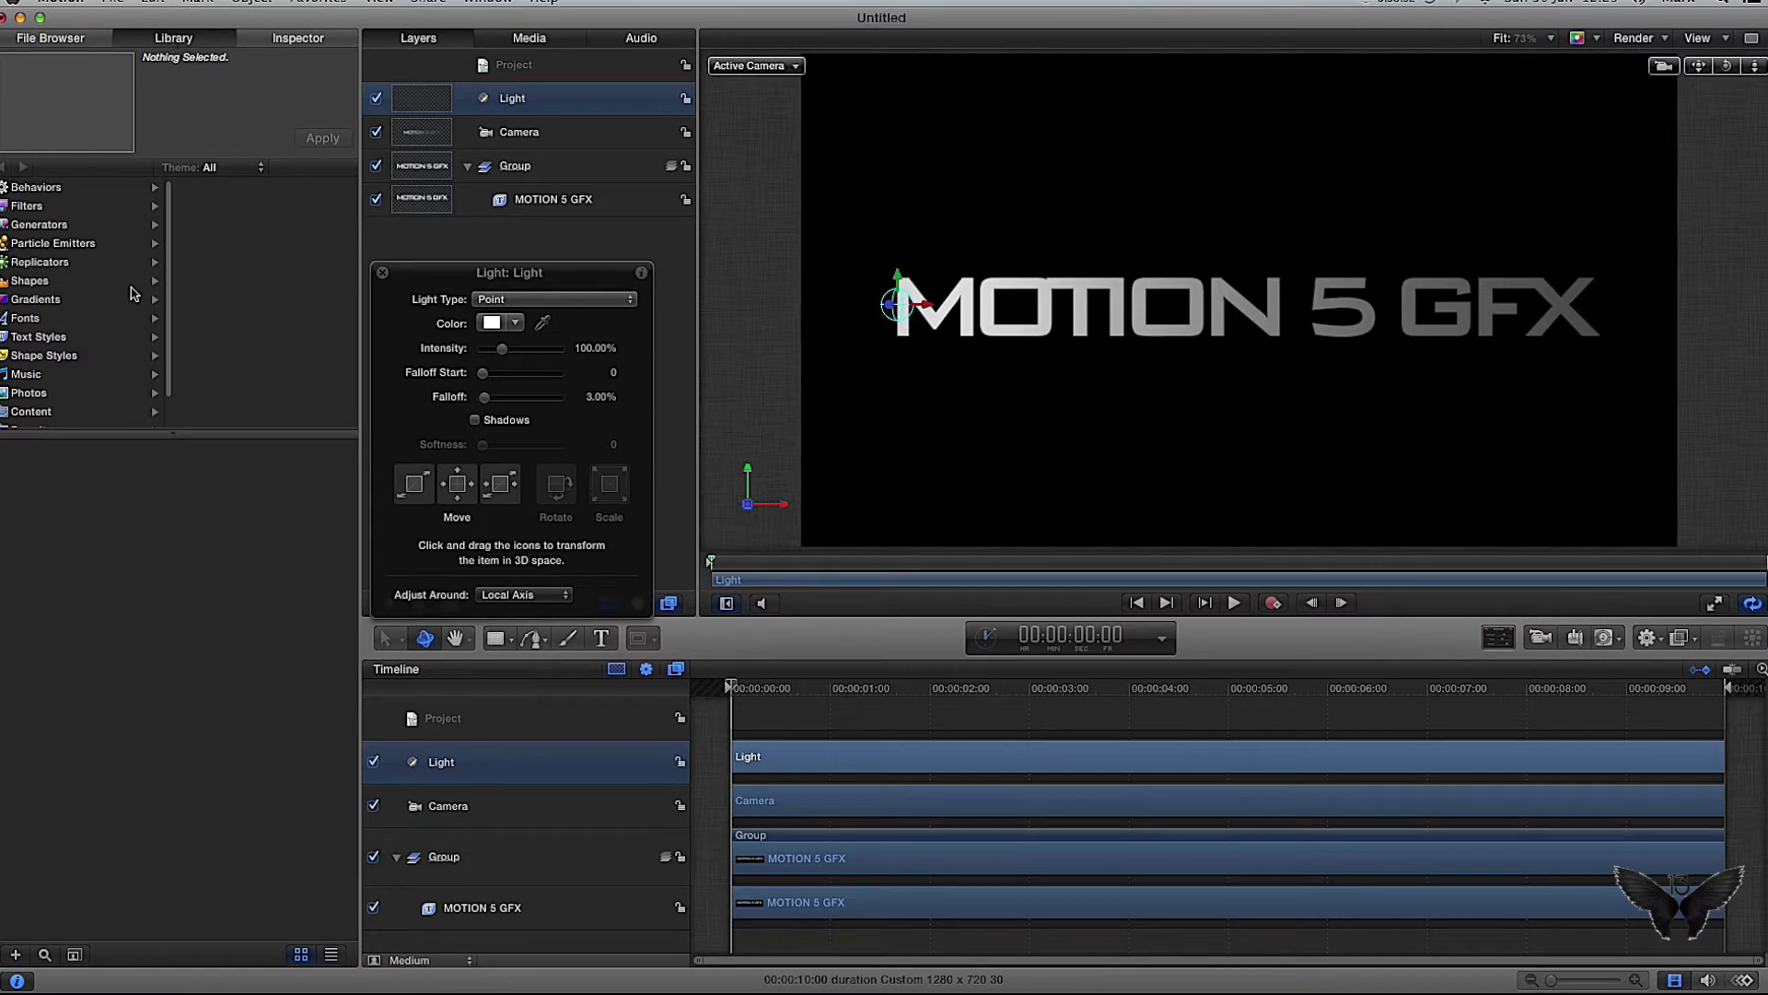
Step: Drag the library's Rounded Rectangle shape into the title's group
click(35, 285)
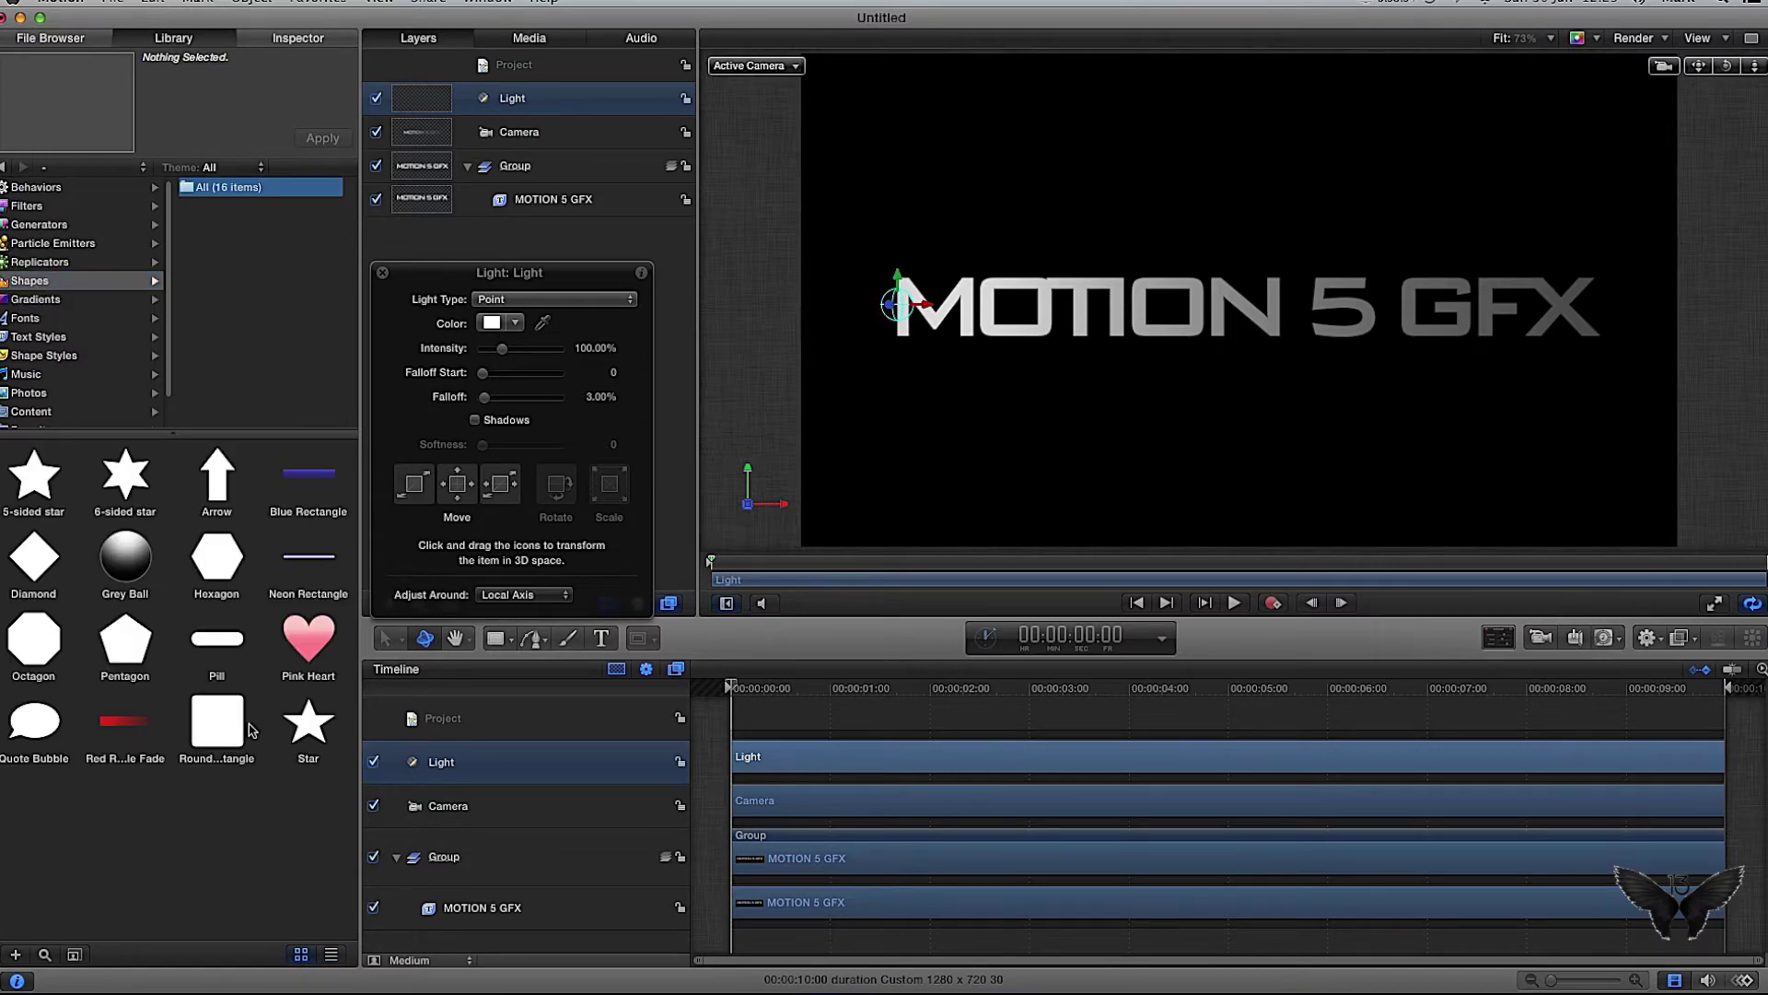
click(224, 724)
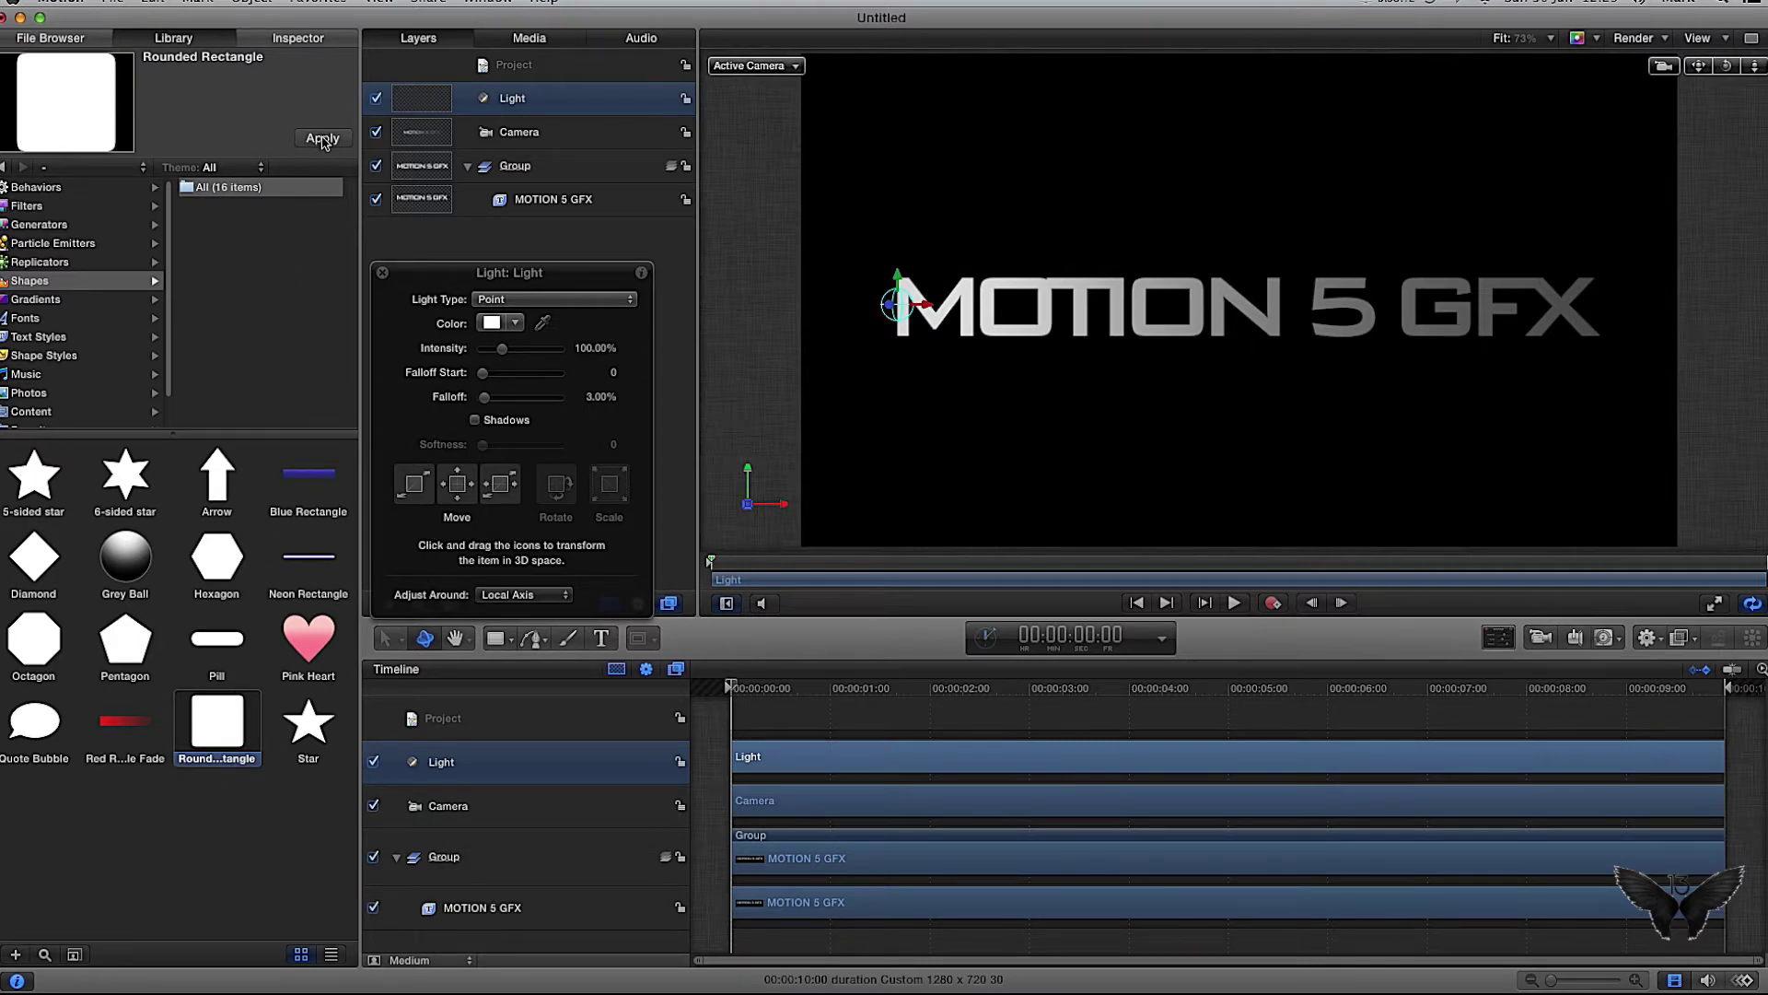
drag(242, 711, 1236, 381)
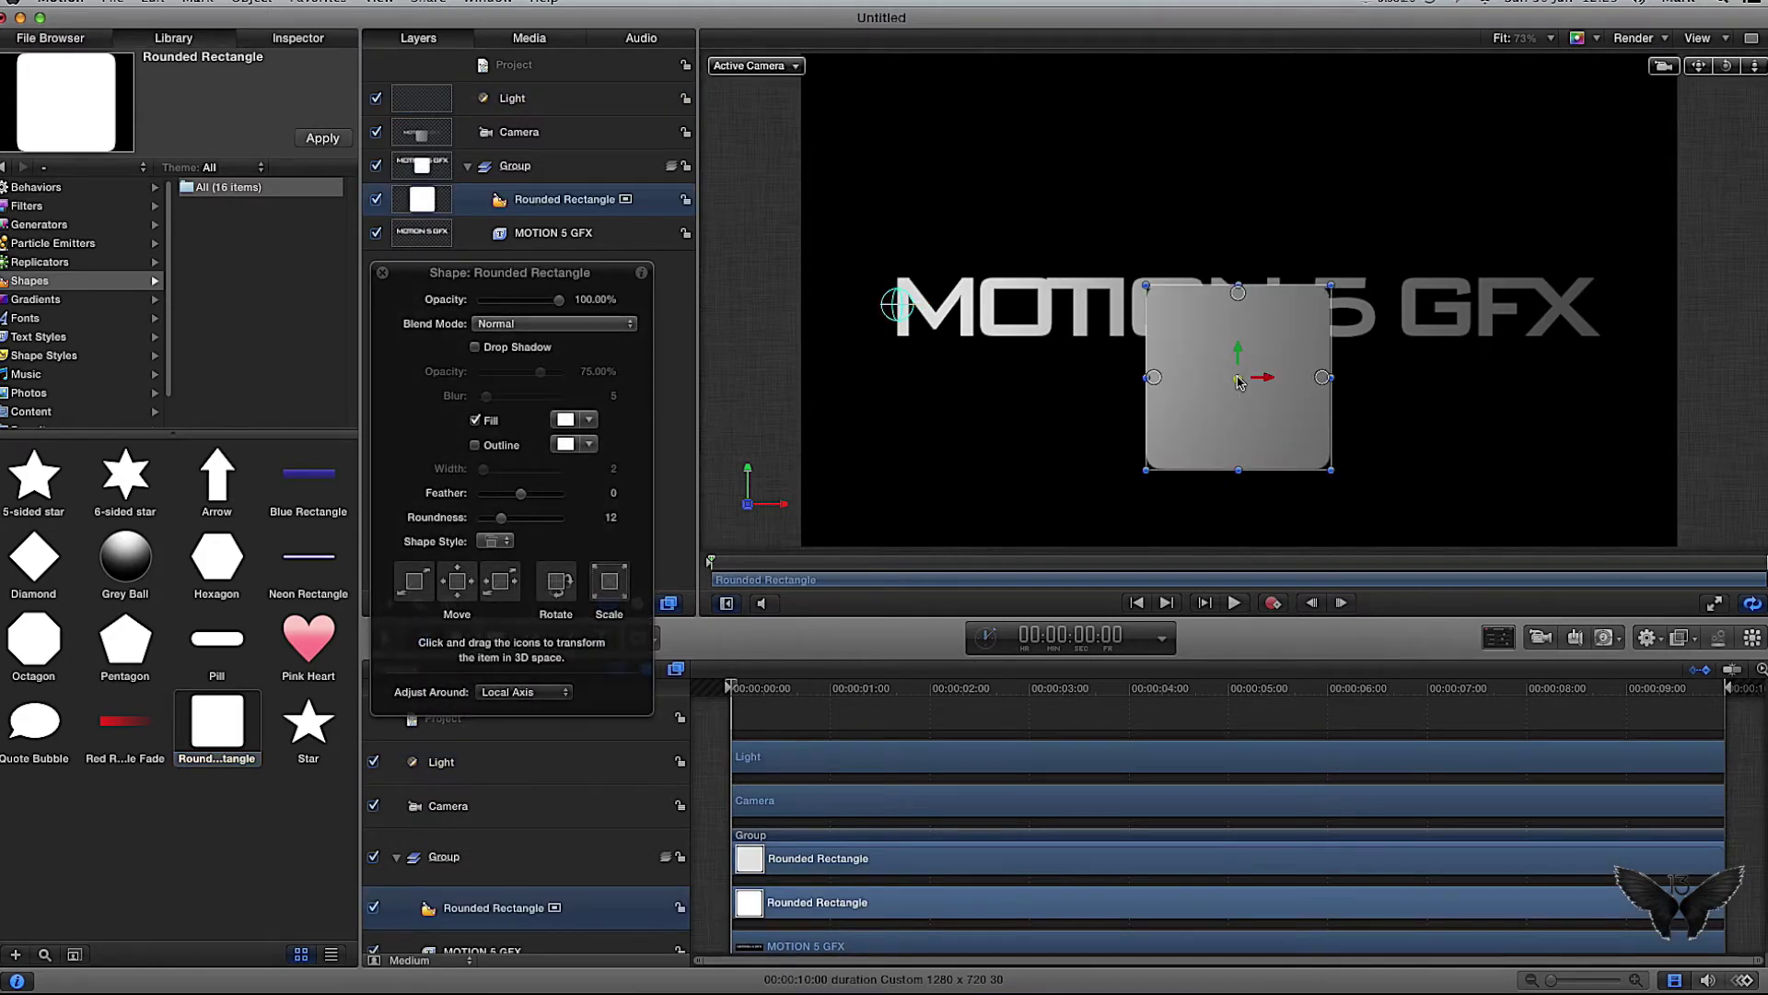
Step: Rotate the rounded rectangle about 103° on X so it lies flat under the title
mouse_move(1274, 381)
mouse_down()
mouse_move(1245, 383)
mouse_move(1269, 383)
mouse_up()
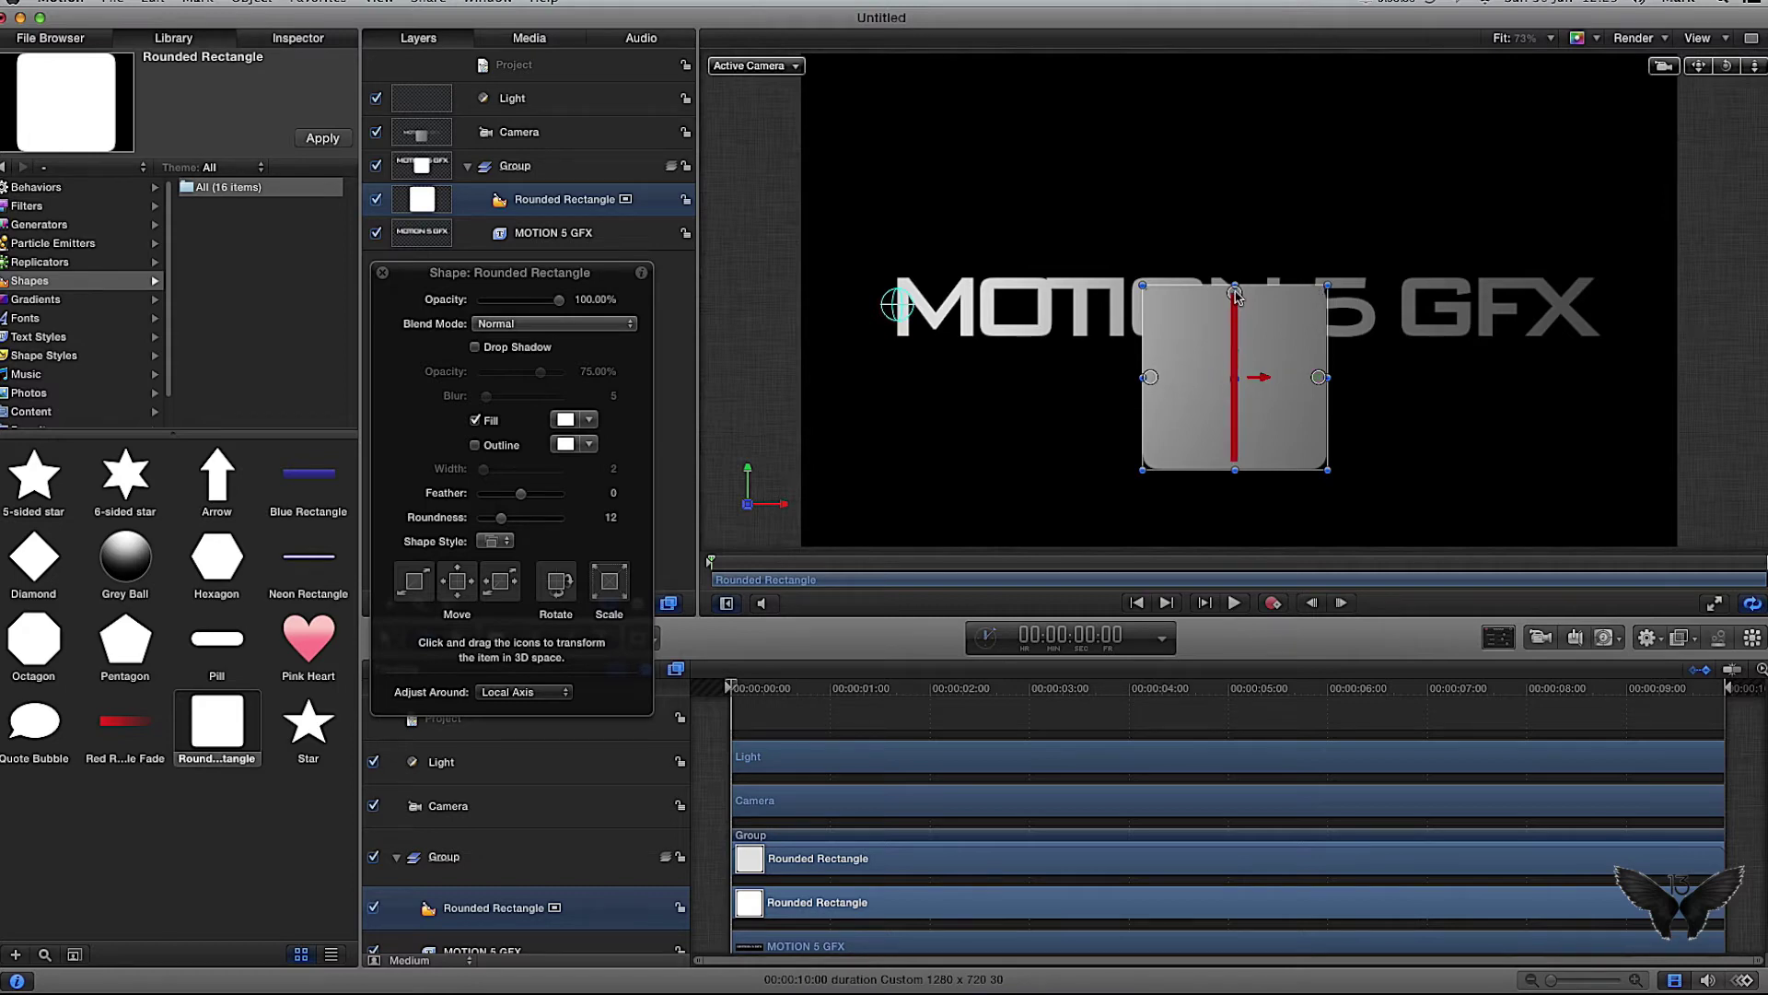
drag(1236, 316, 1236, 366)
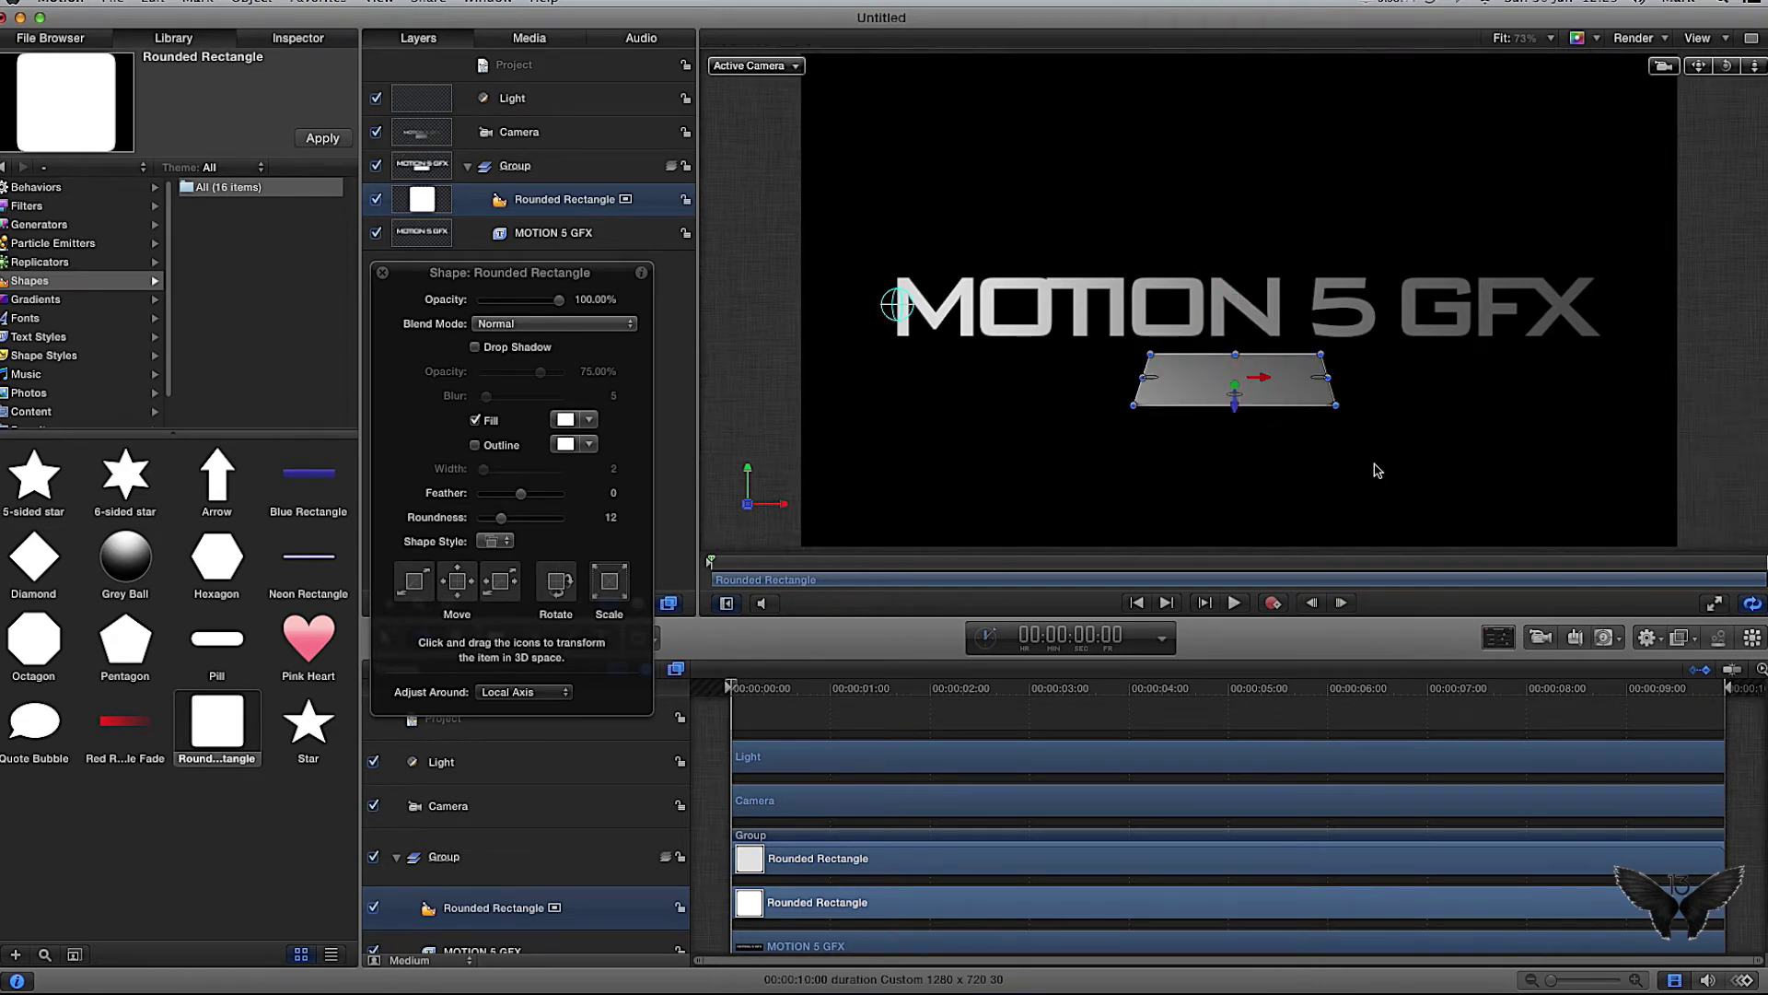
Step: Rename the Rounded Rectangle layer to 'Floor' and enlarge it toward the lower left
double_click(563, 203)
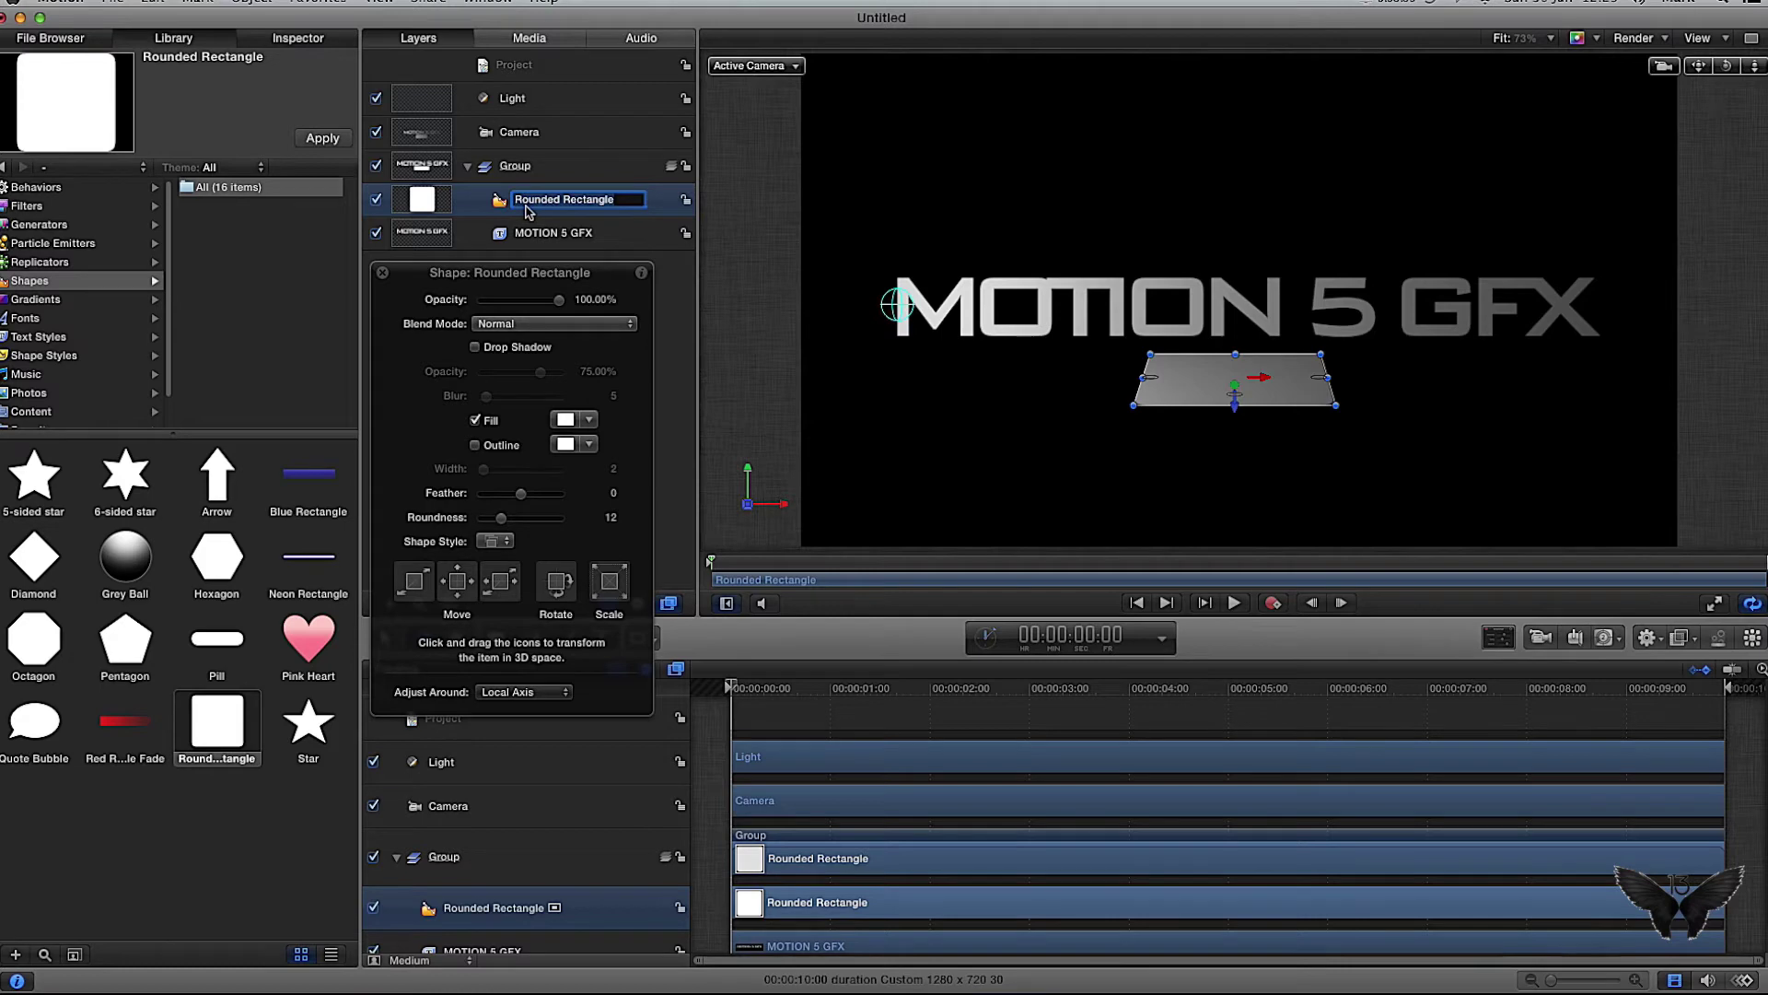
text(Floor)
key(Return)
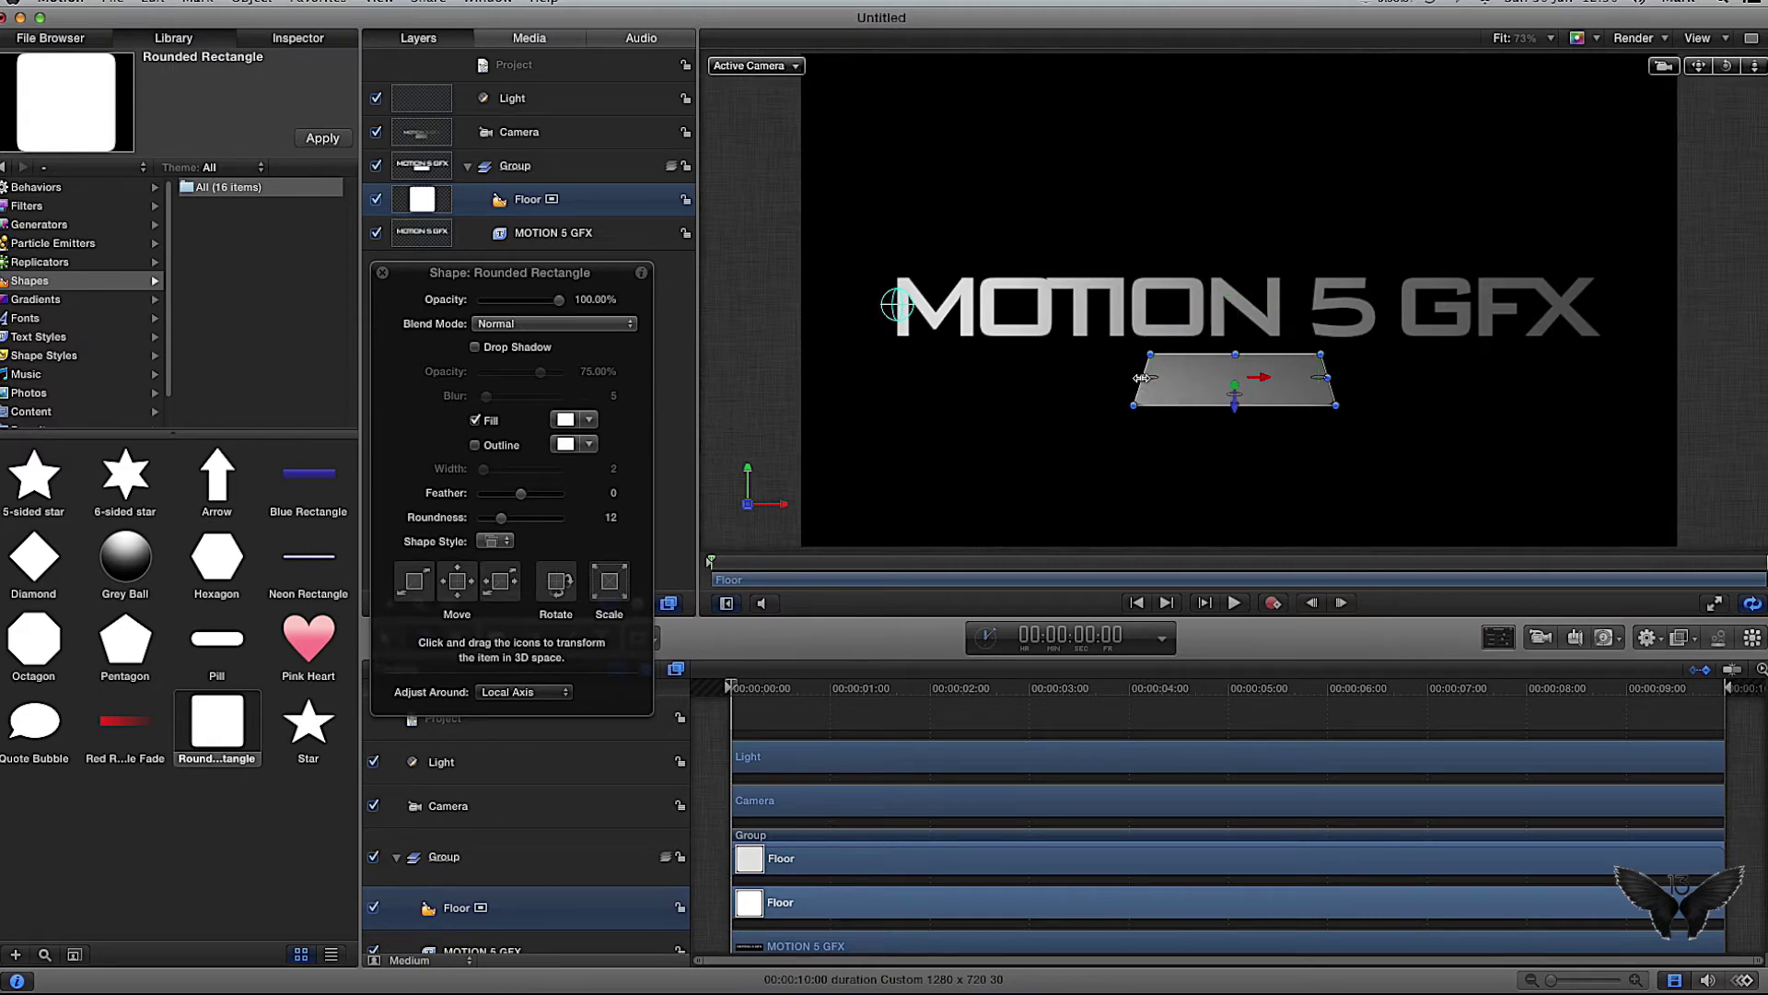
drag(1134, 402, 799, 545)
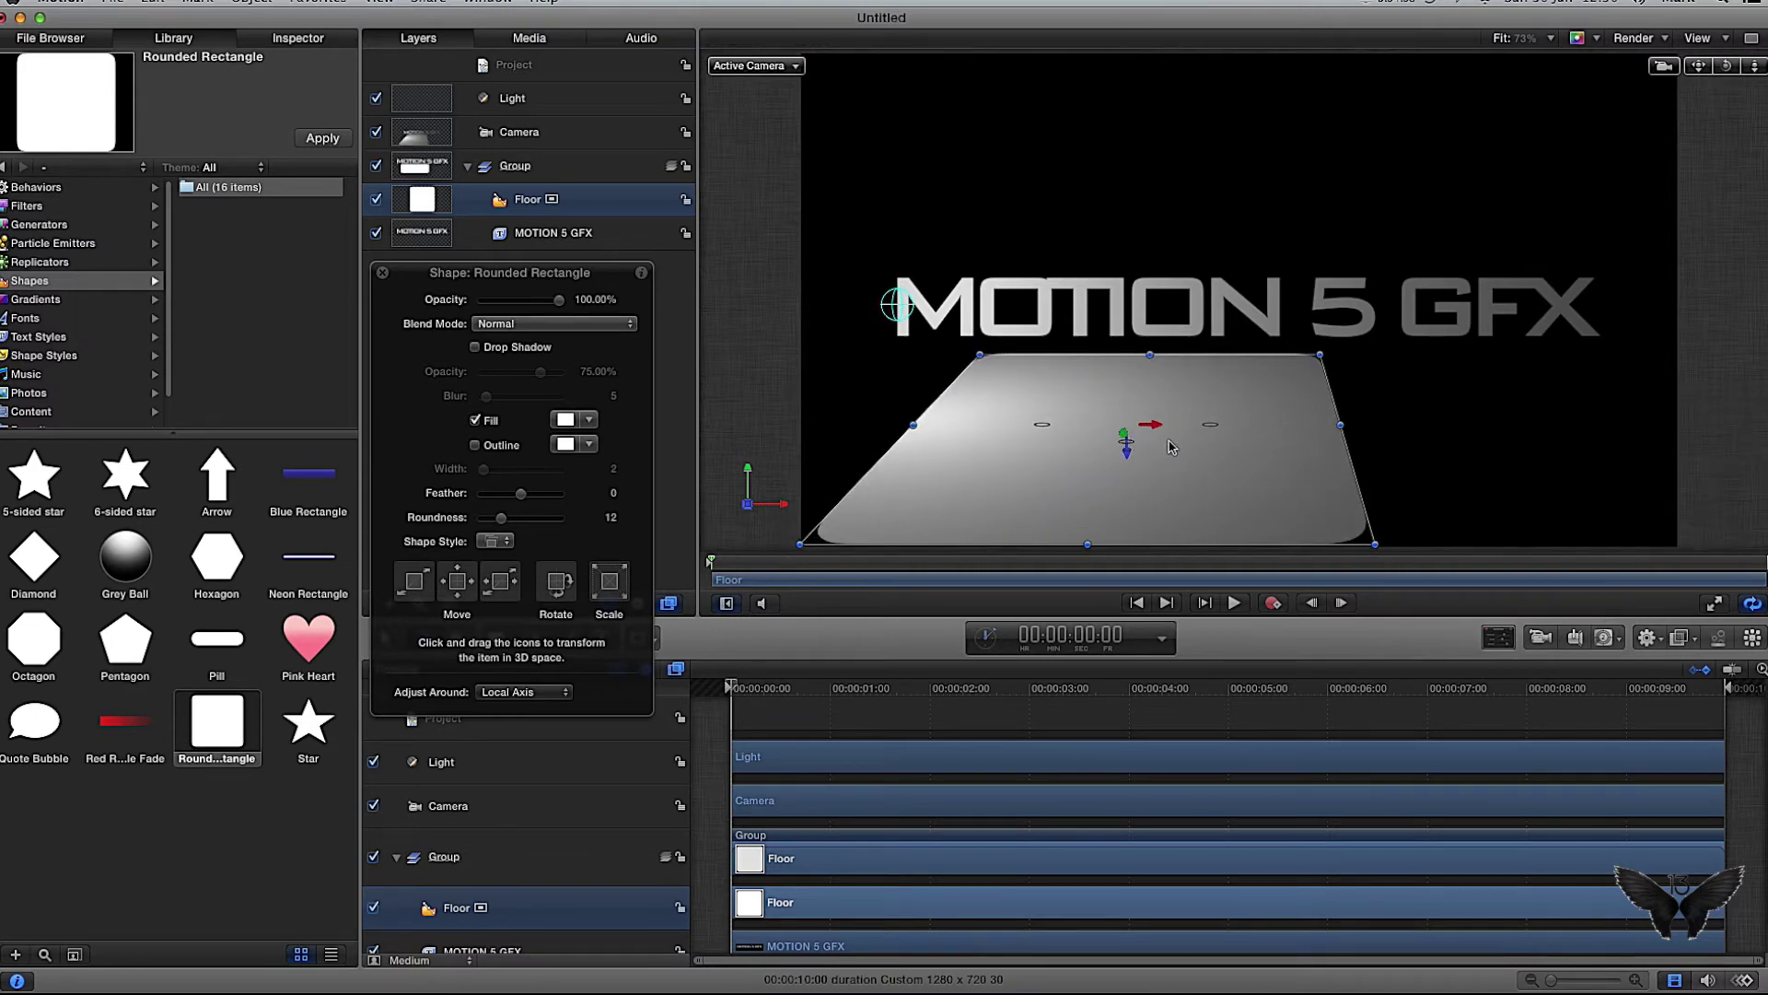
Step: Widen the floor to the right and lift it slightly beneath the title
drag(1384, 544, 1672, 544)
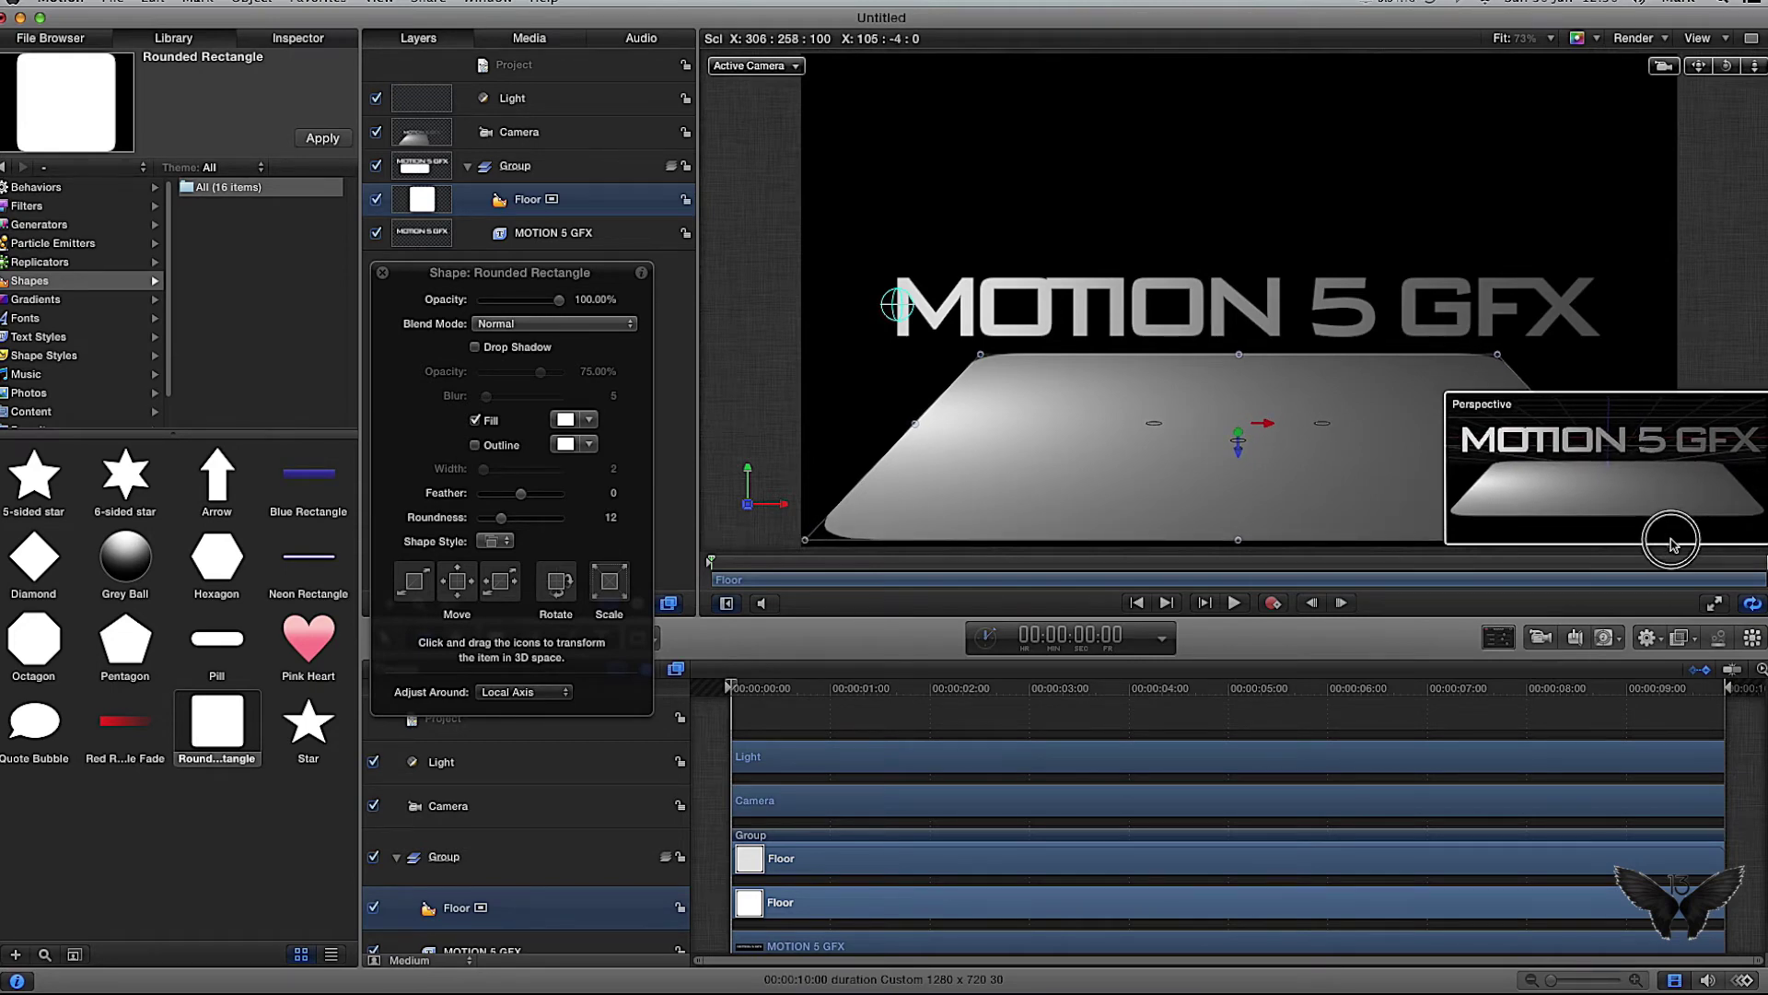
mouse_move(1671, 543)
mouse_down()
mouse_move(1691, 529)
mouse_move(1539, 516)
mouse_move(1685, 517)
mouse_move(1645, 528)
mouse_move(1667, 535)
mouse_up()
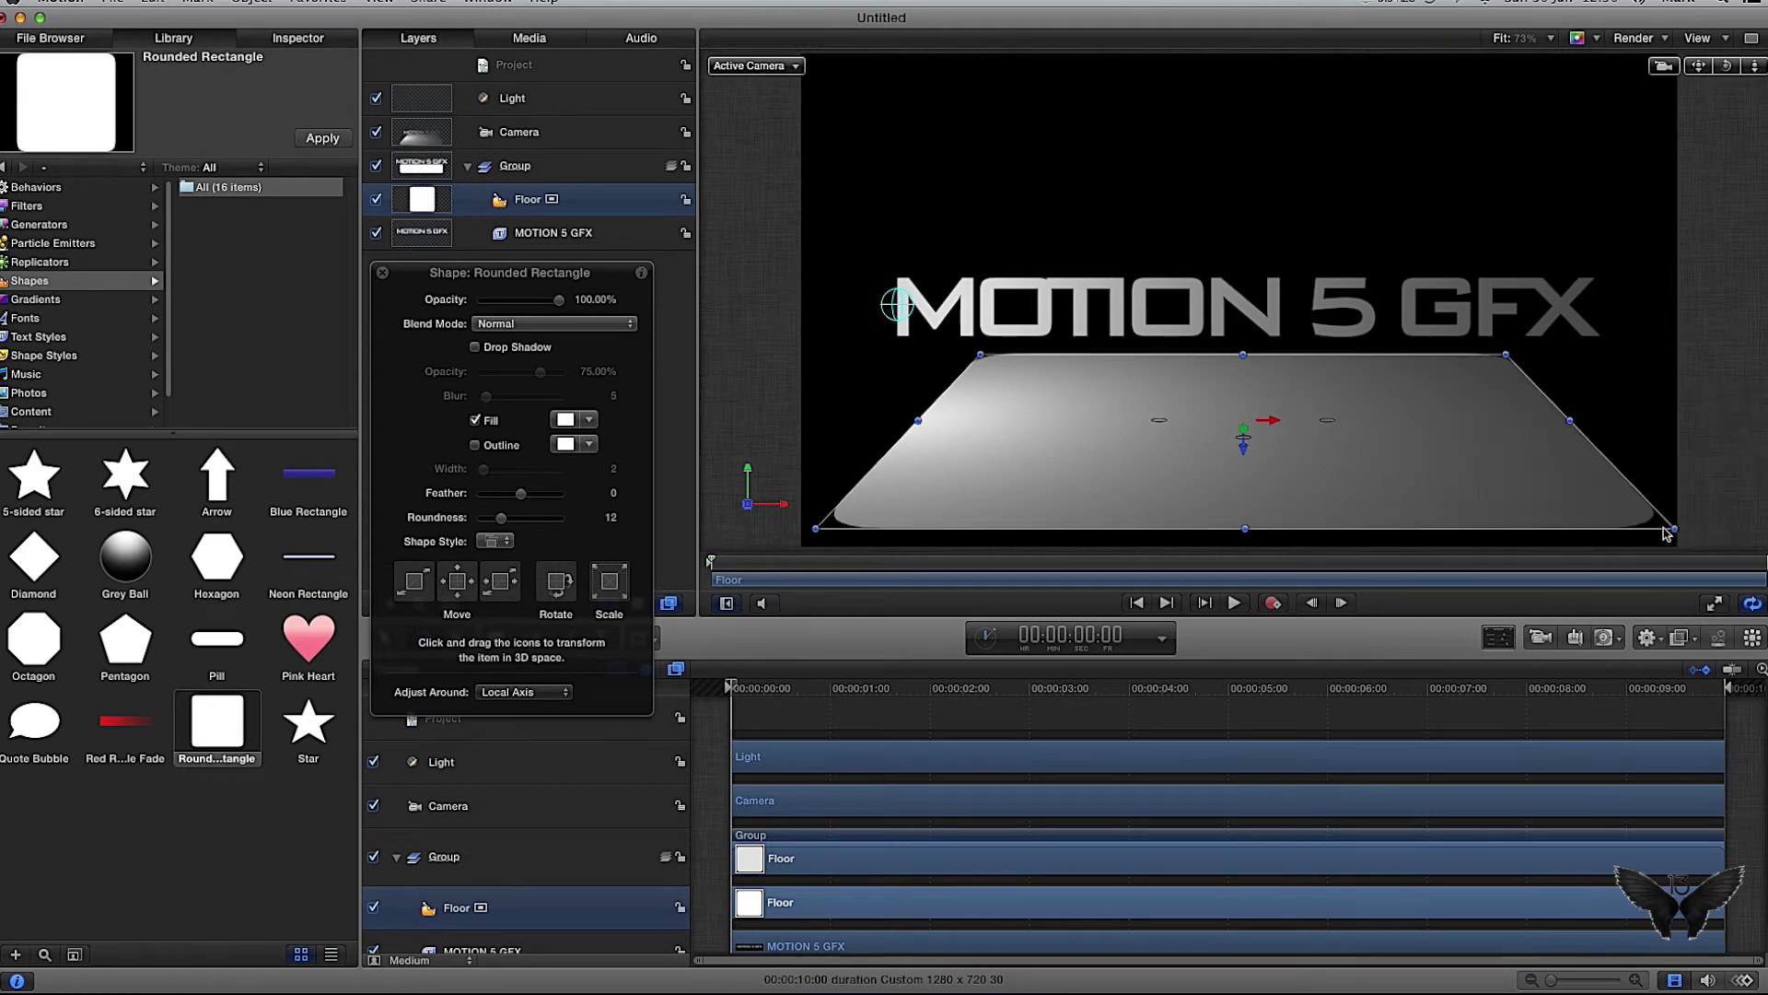
drag(1243, 448, 1246, 433)
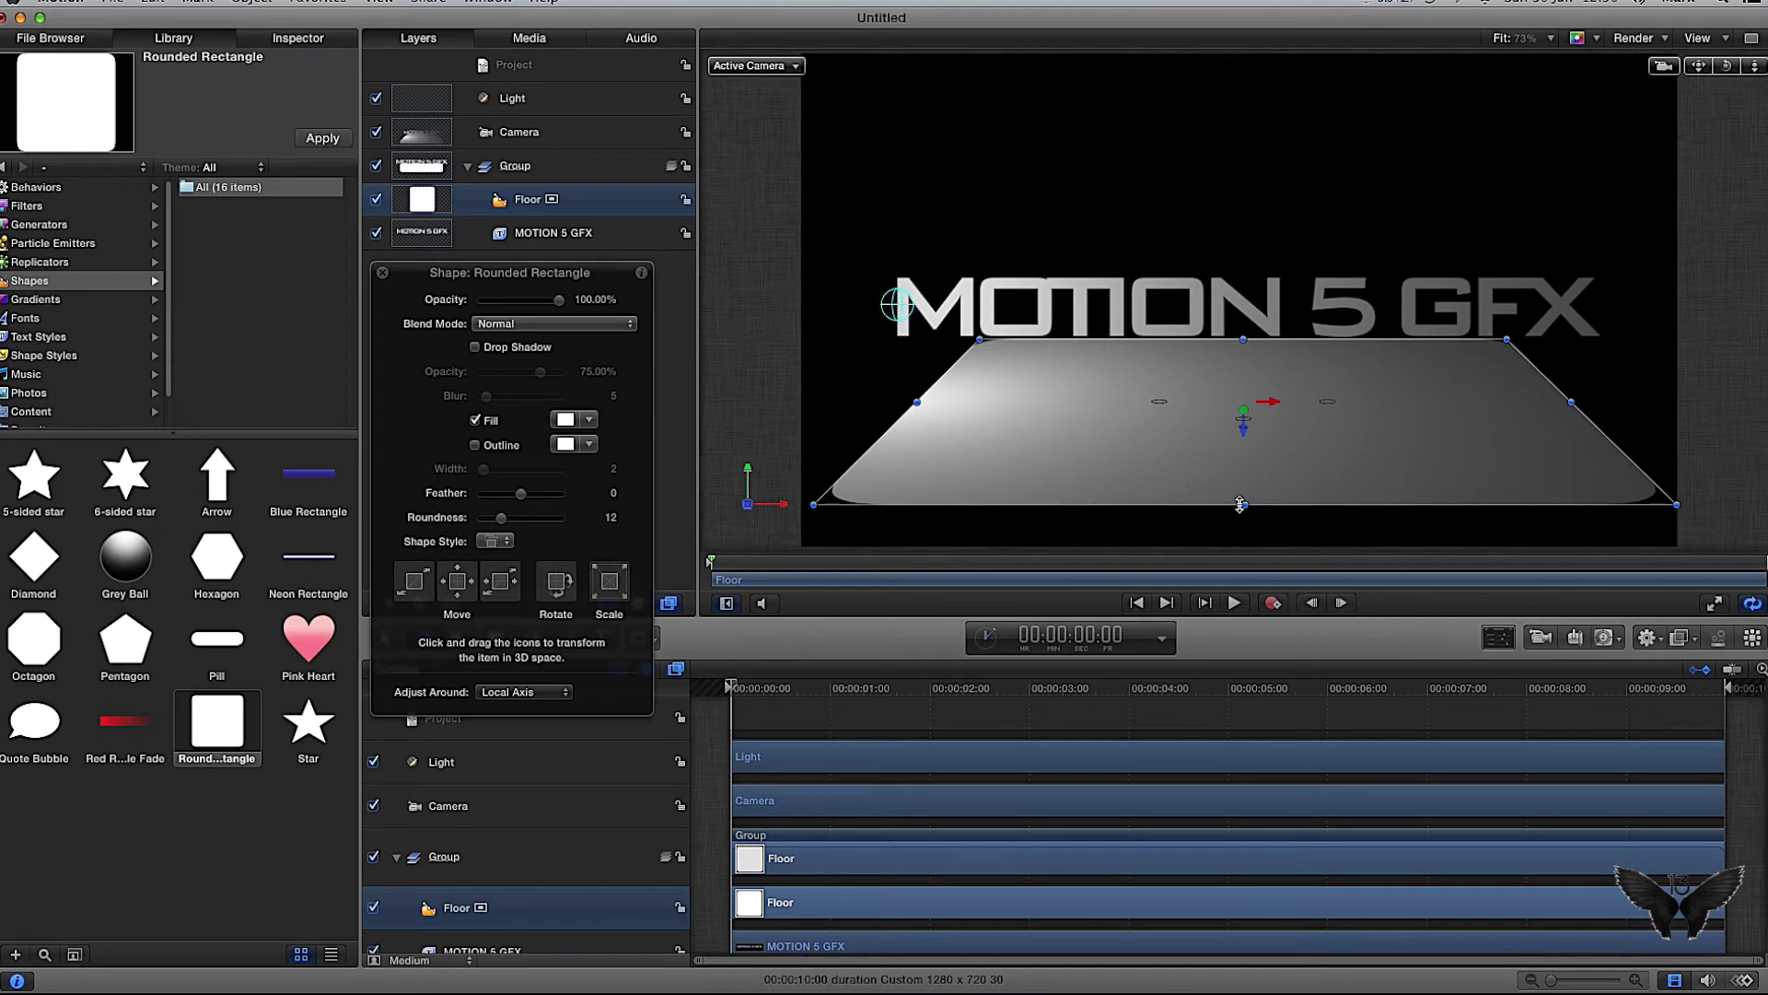
Step: Enable Reflection on the Floor in the Properties inspector and expand its parameters
click(258, 42)
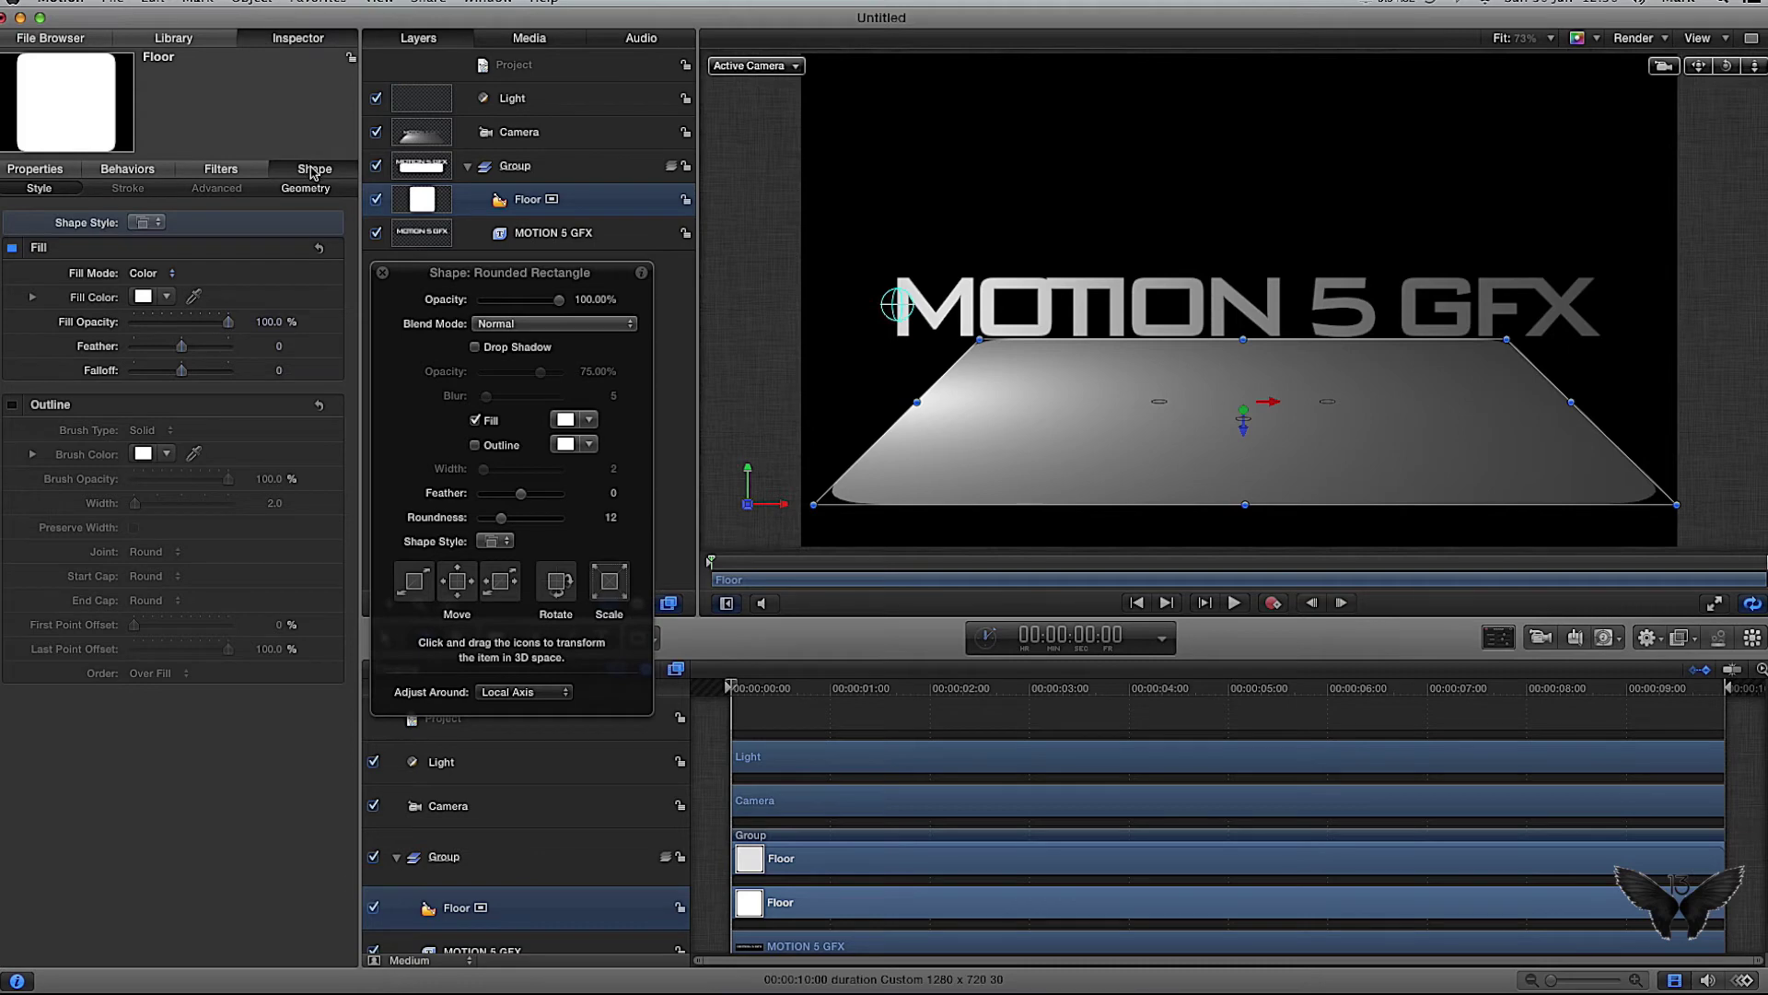
click(55, 192)
click(48, 42)
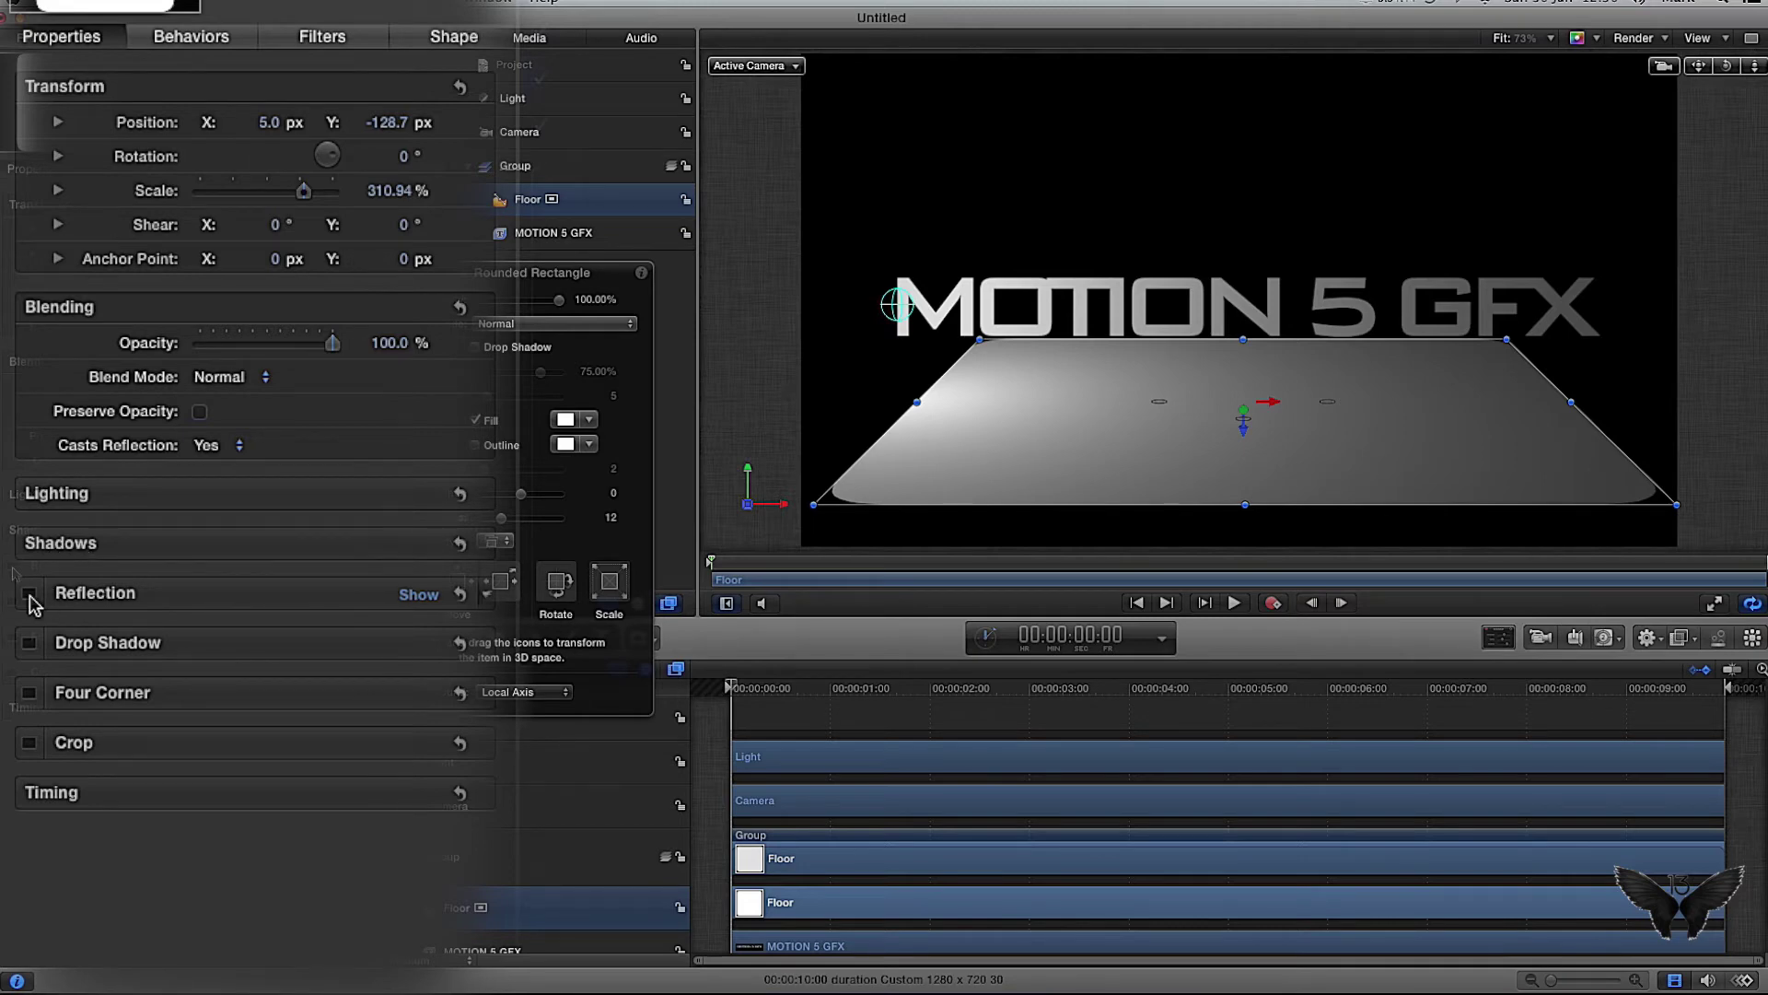
click(30, 597)
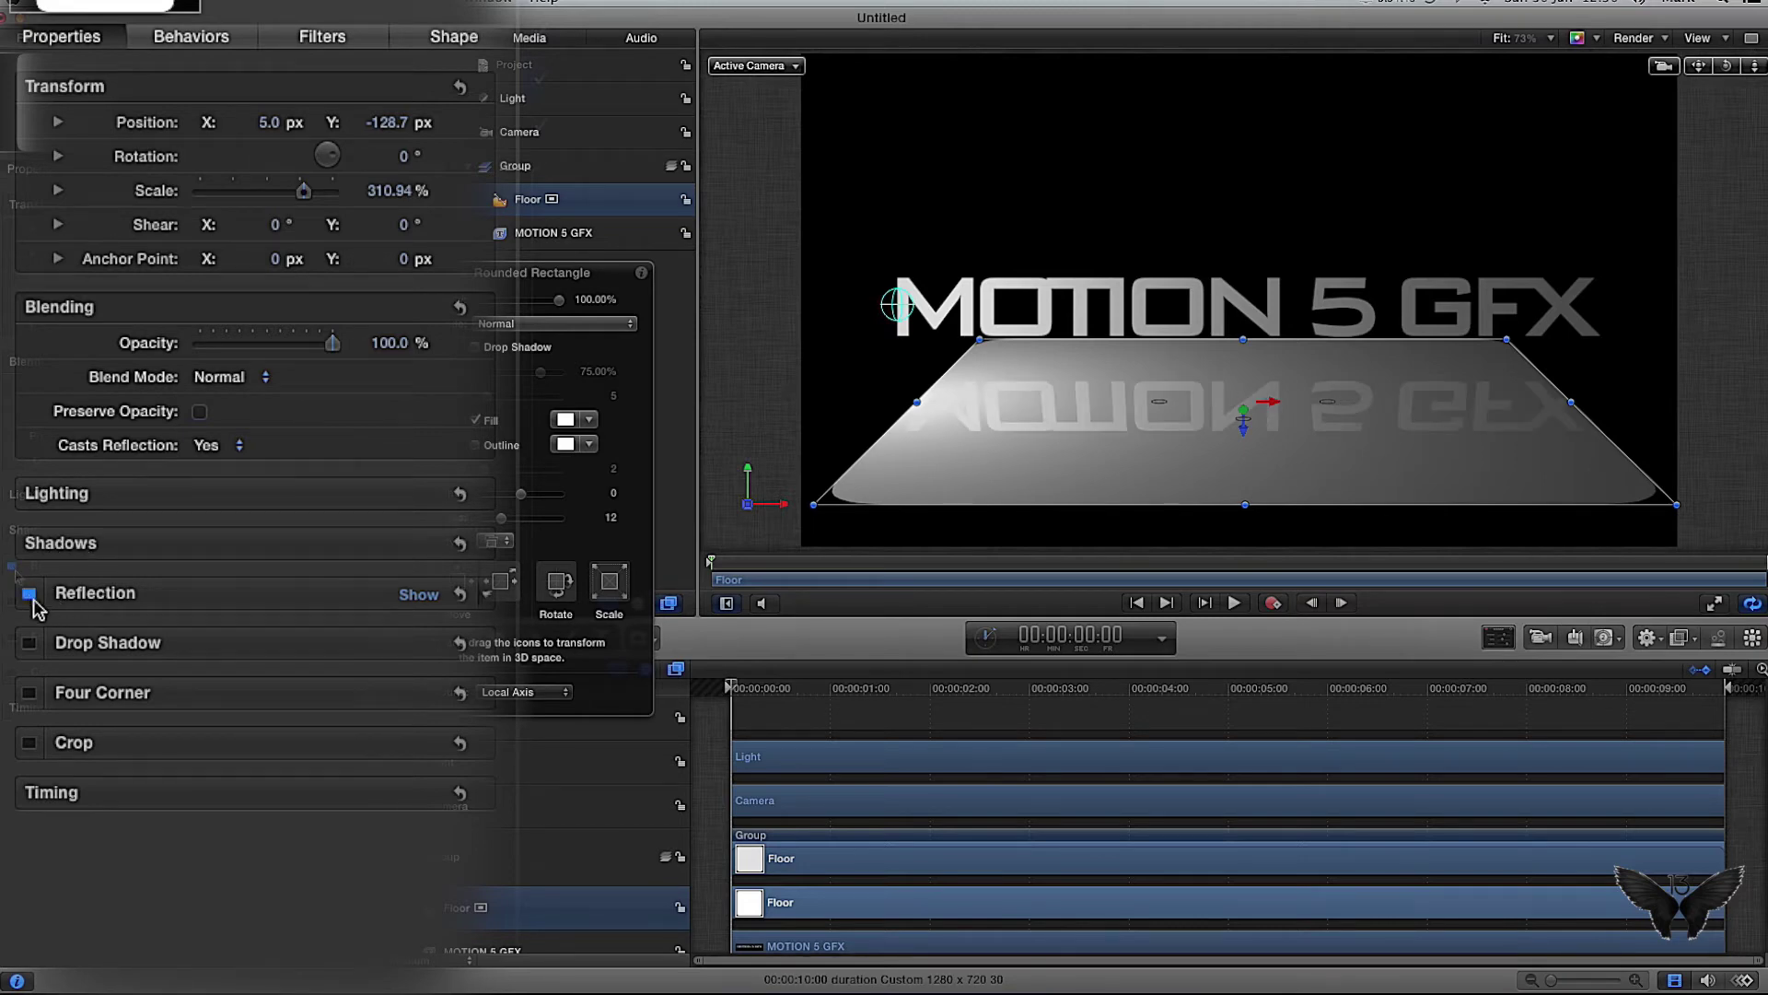
click(422, 595)
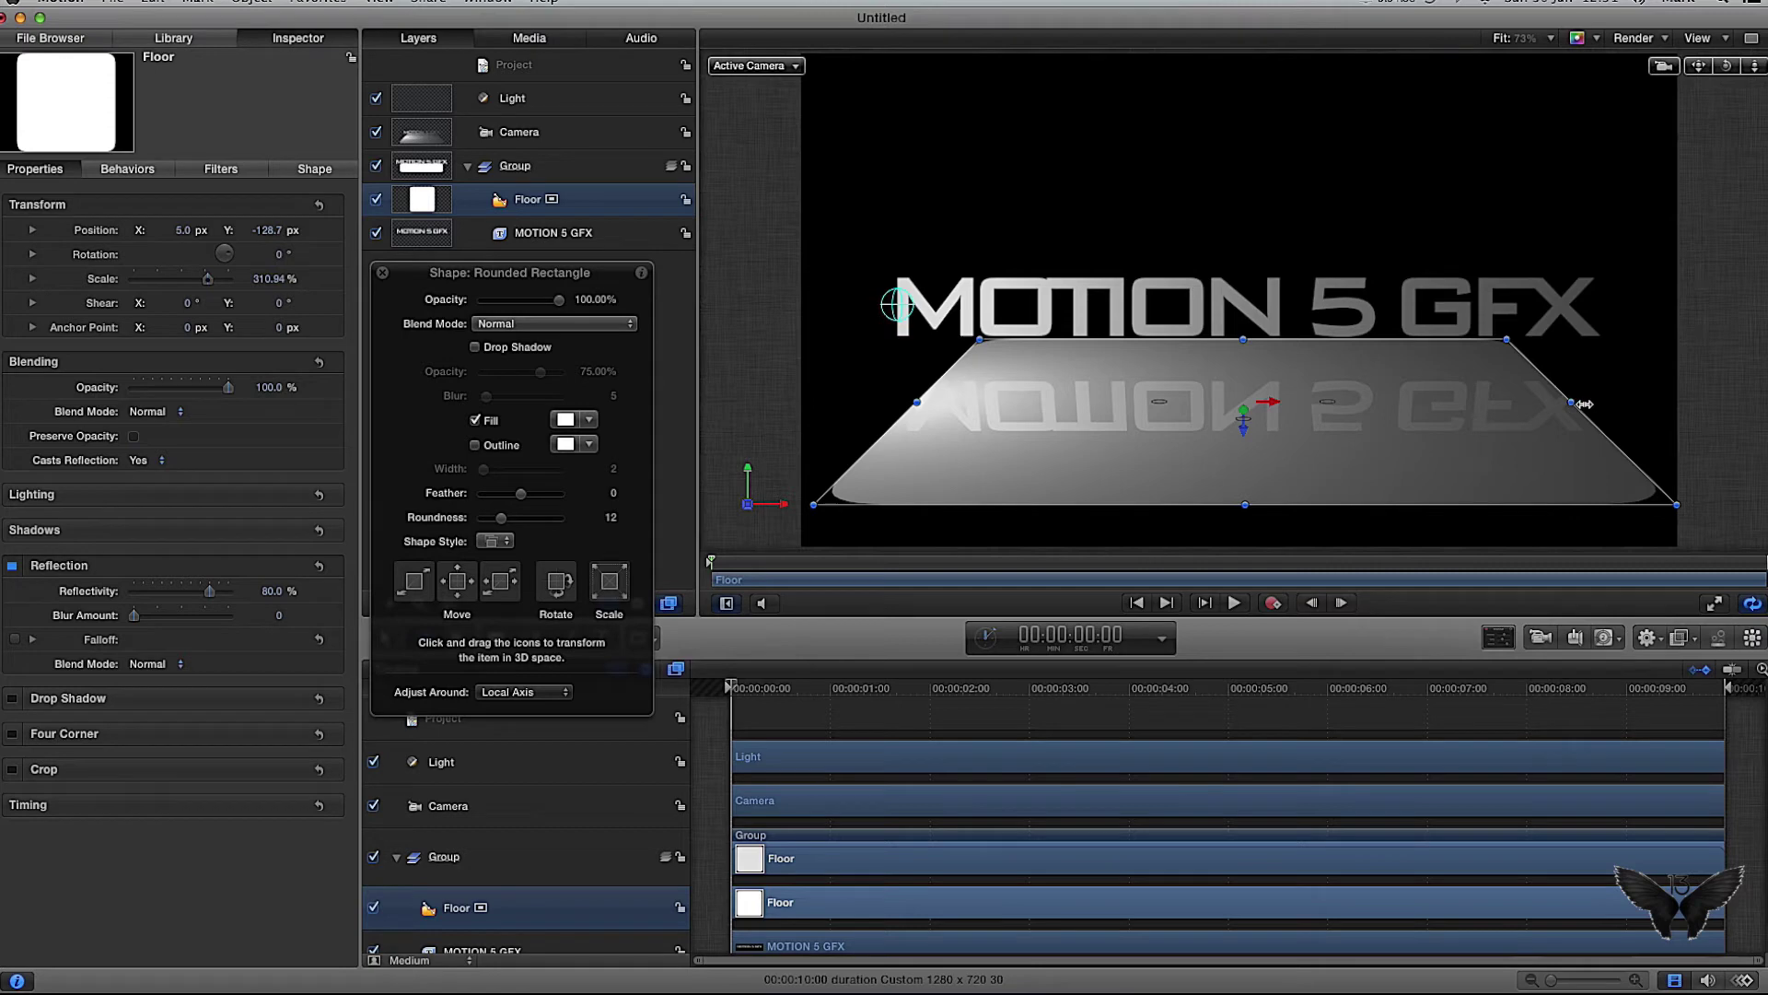
Step: Stretch the floor outward on every side and far back behind the title, to about 1413%
drag(918, 403, 767, 403)
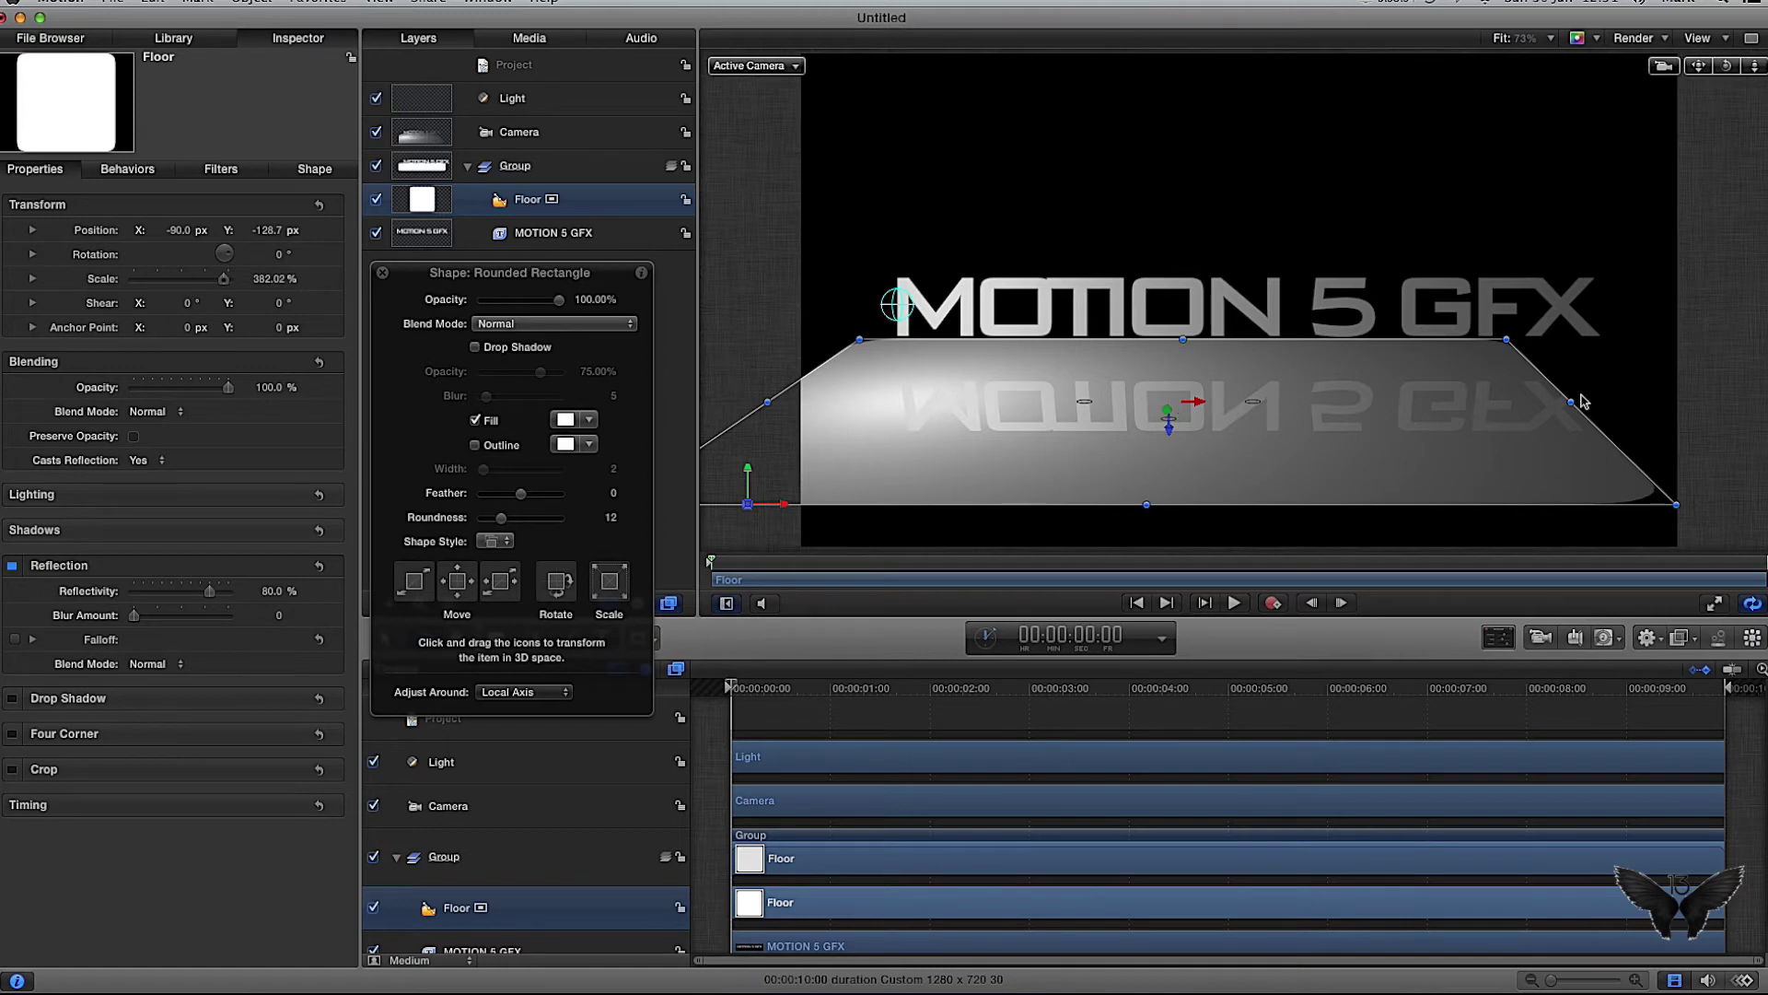
drag(1571, 404, 1741, 407)
drag(1258, 503, 1243, 584)
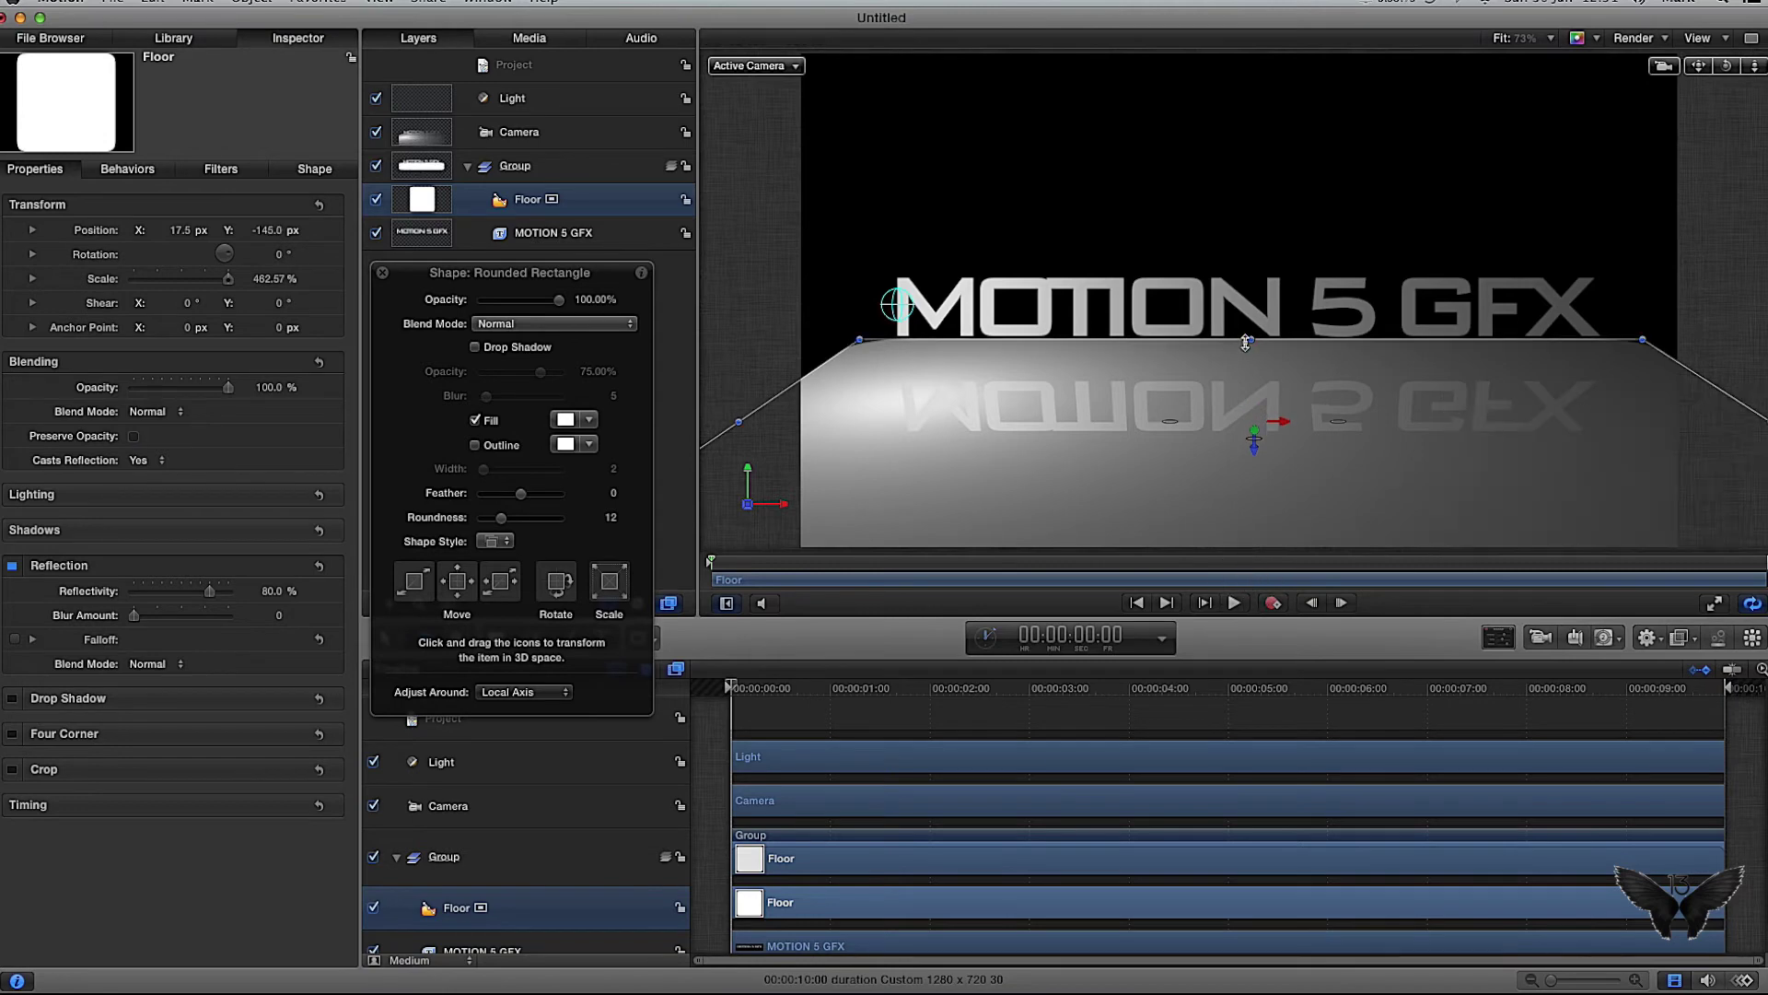
drag(1249, 340, 1250, 197)
drag(1249, 314, 1249, 295)
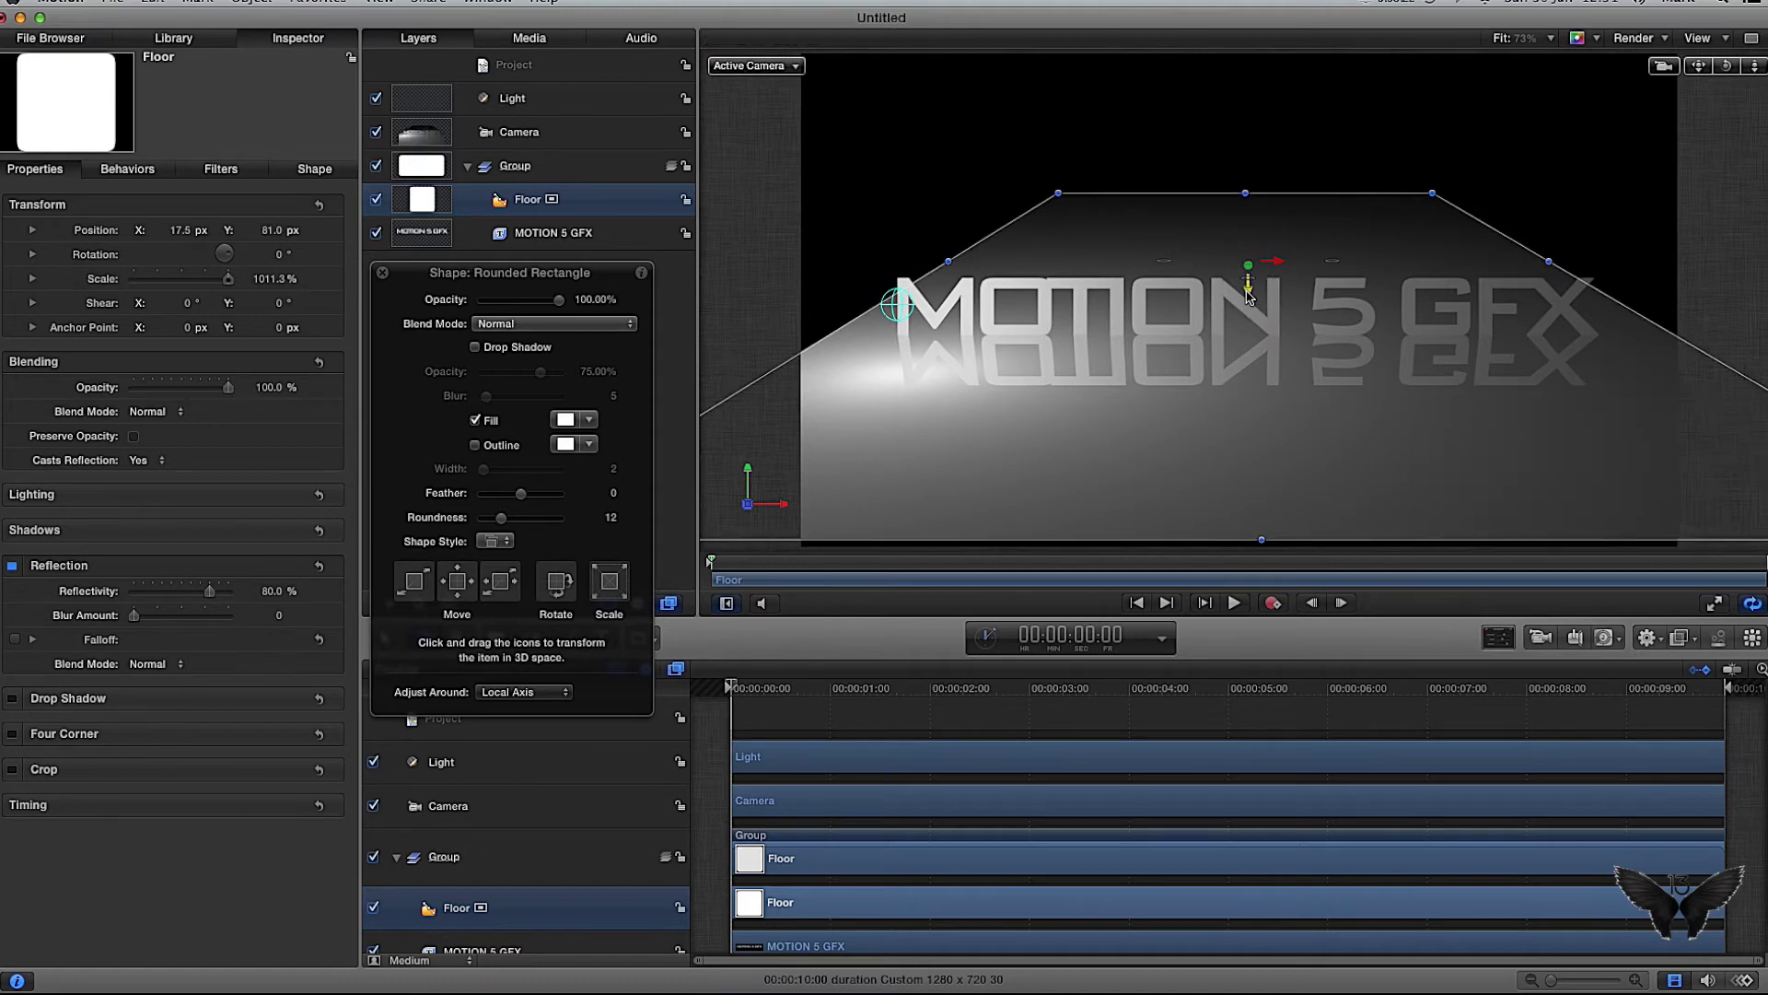
drag(1262, 540, 1266, 582)
drag(943, 261, 814, 263)
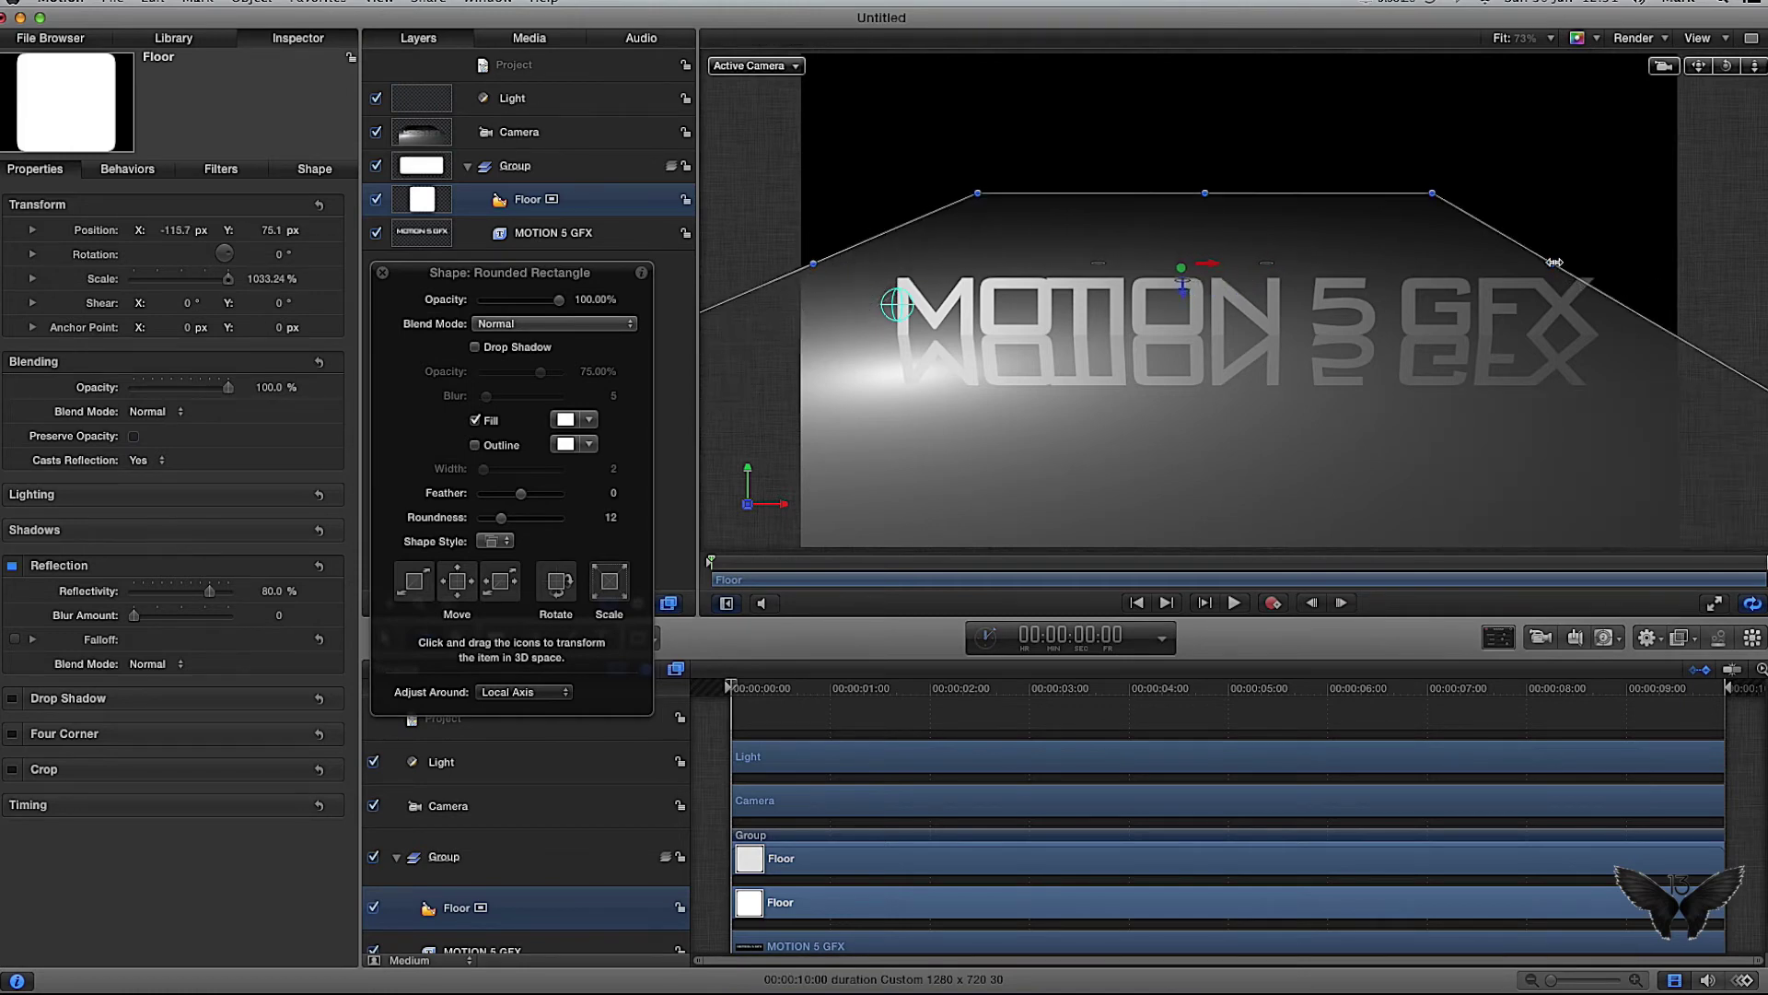
drag(1554, 263, 1655, 264)
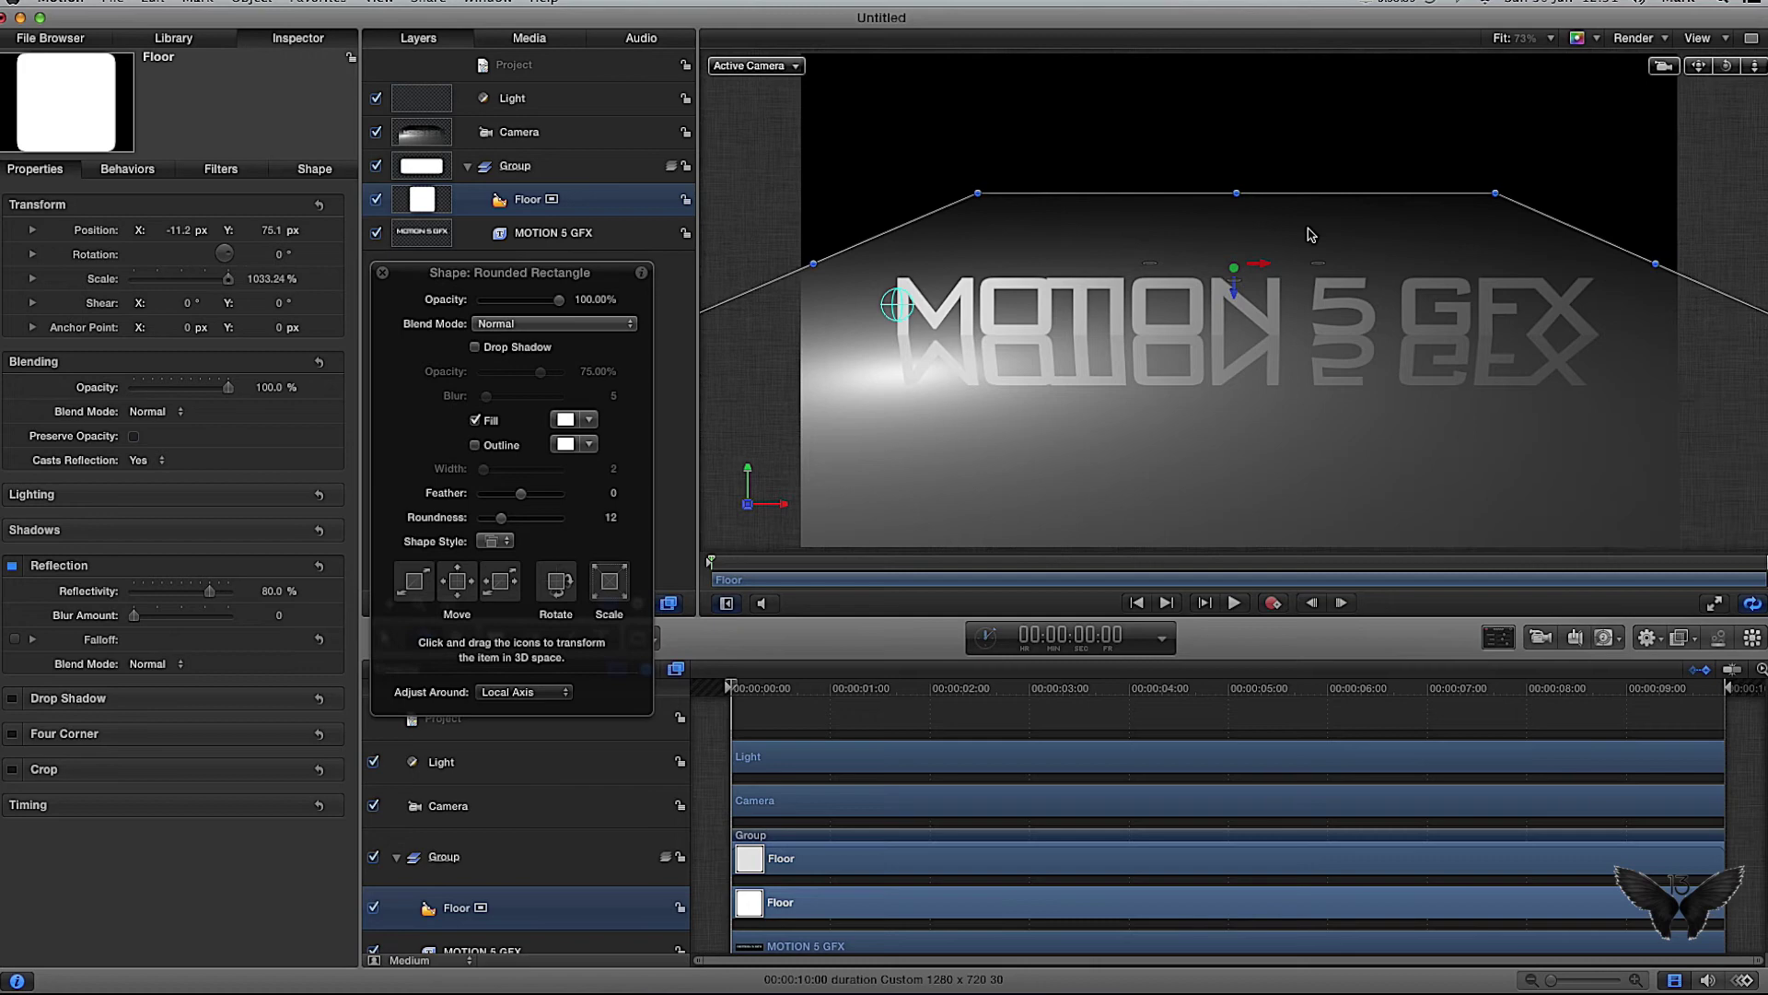
drag(1242, 195, 1238, 169)
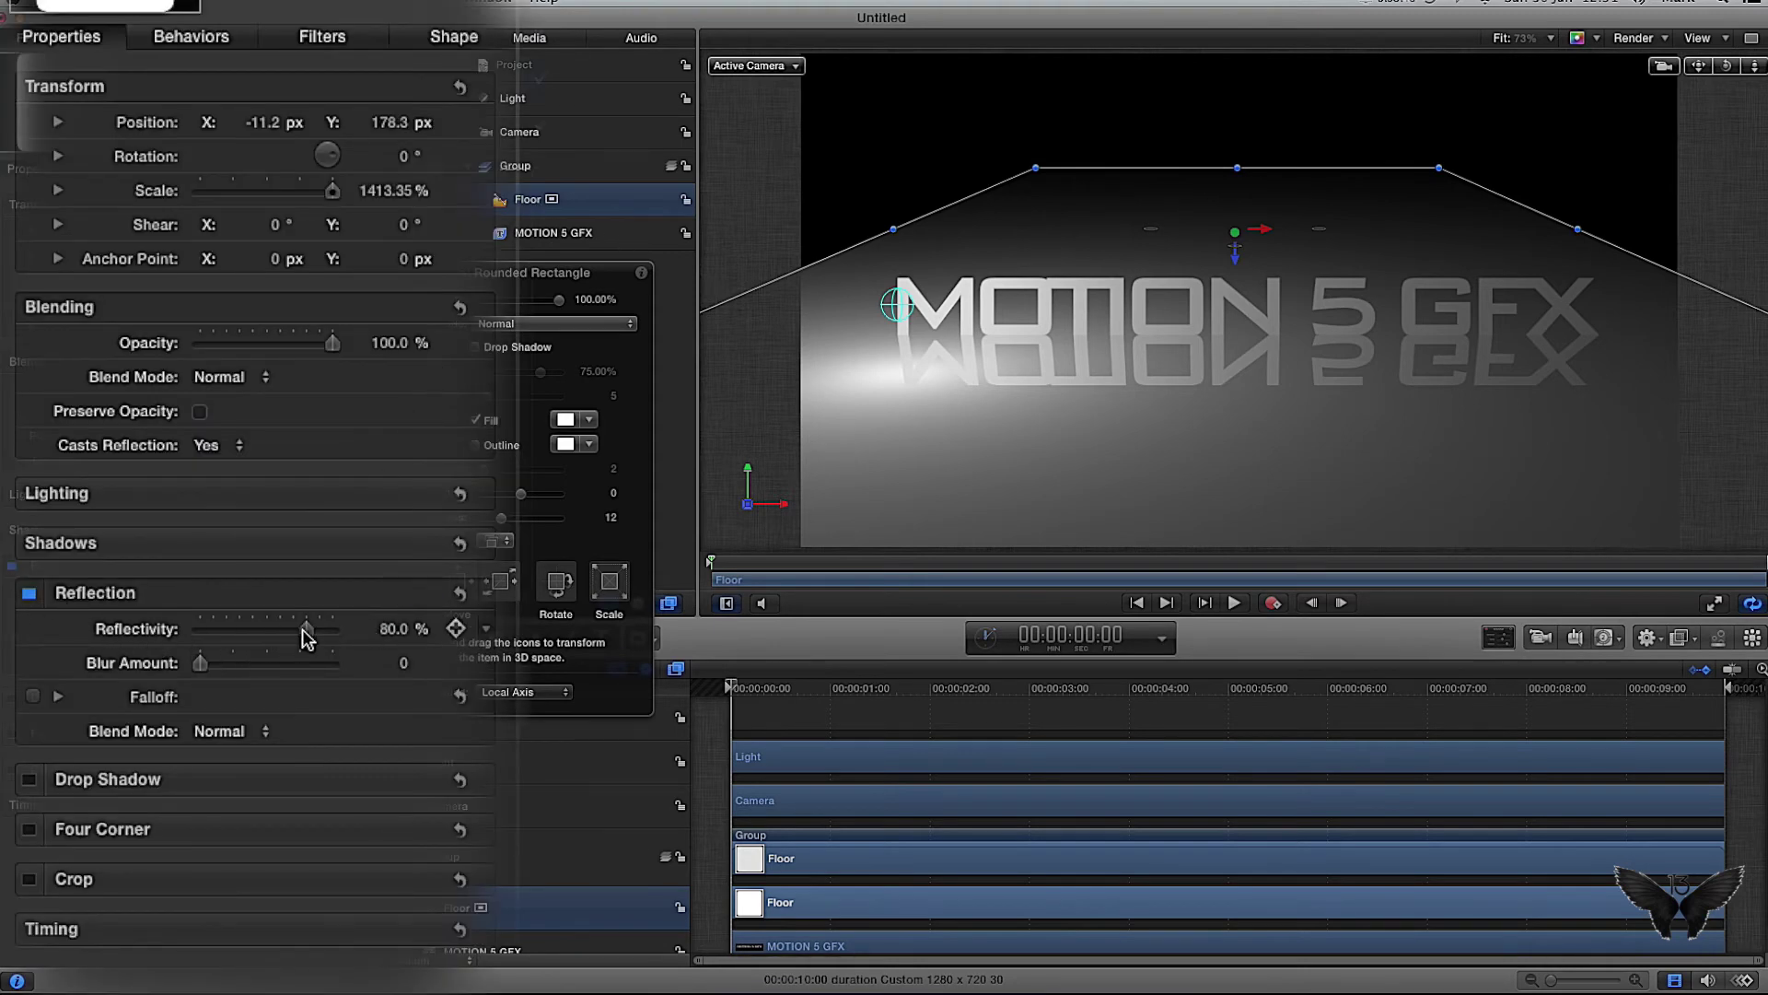
Step: Enable Reflection Falloff, lower Reflectivity to 23.85%, and set Blur Amount to 7.0
click(33, 696)
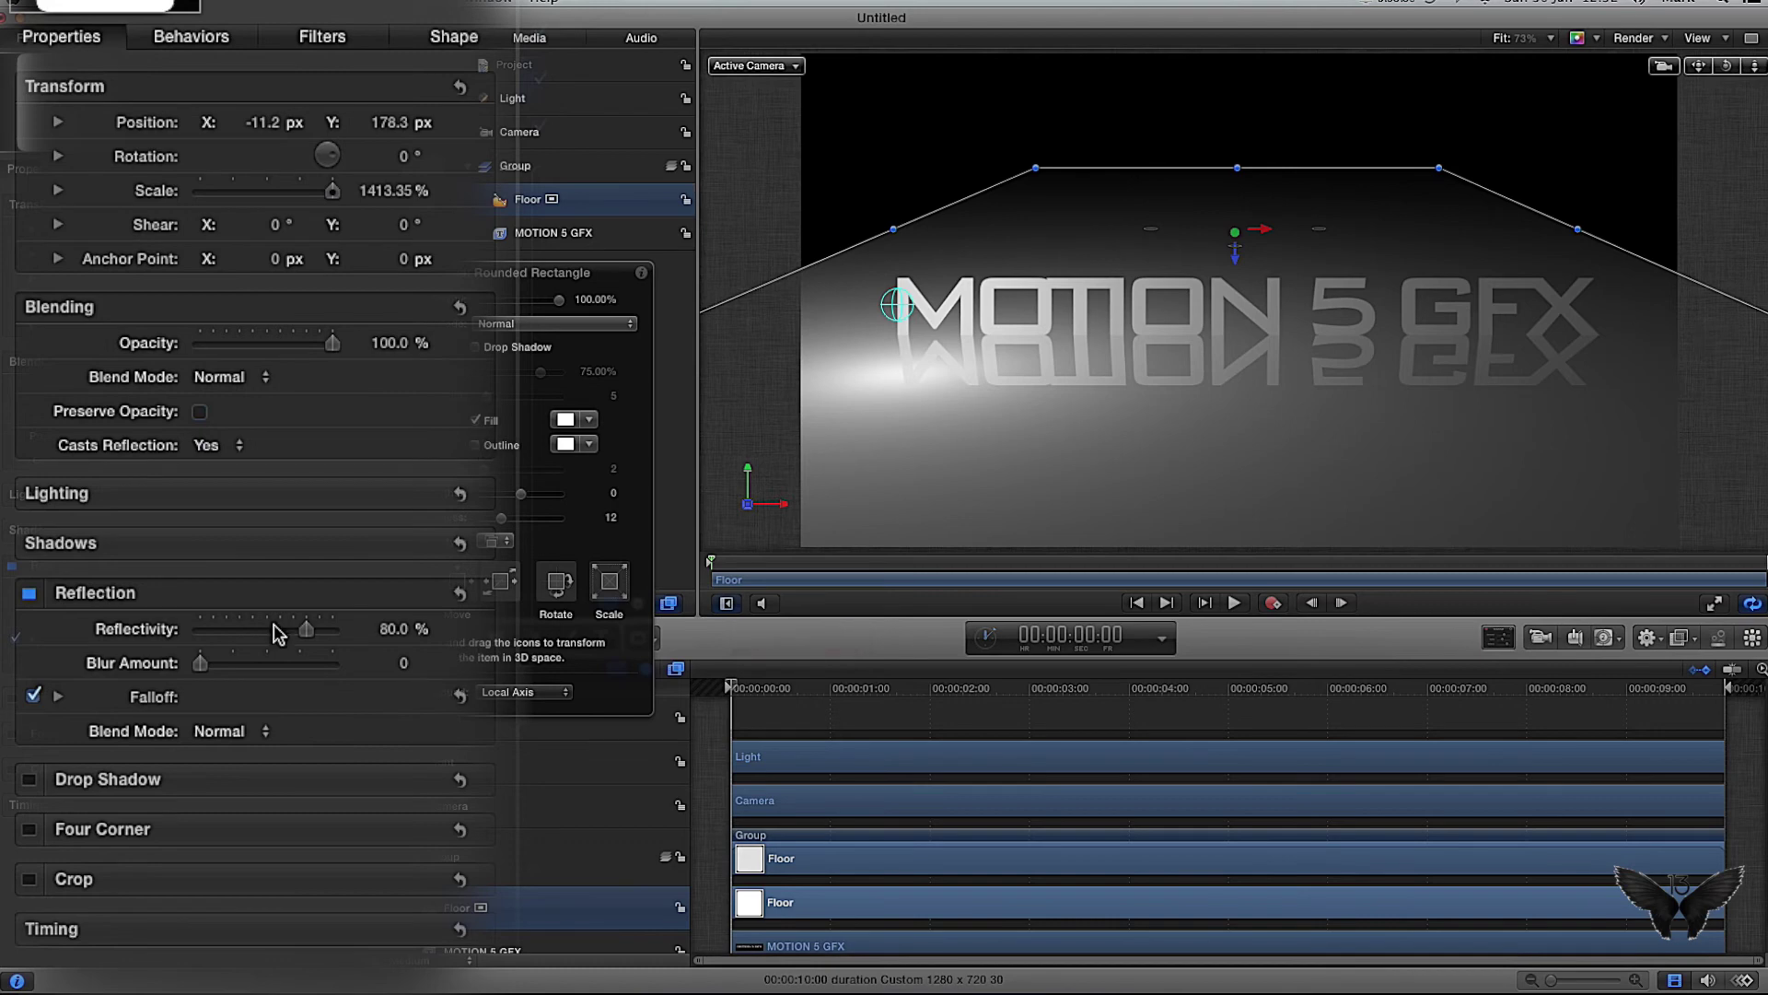
drag(303, 637, 239, 640)
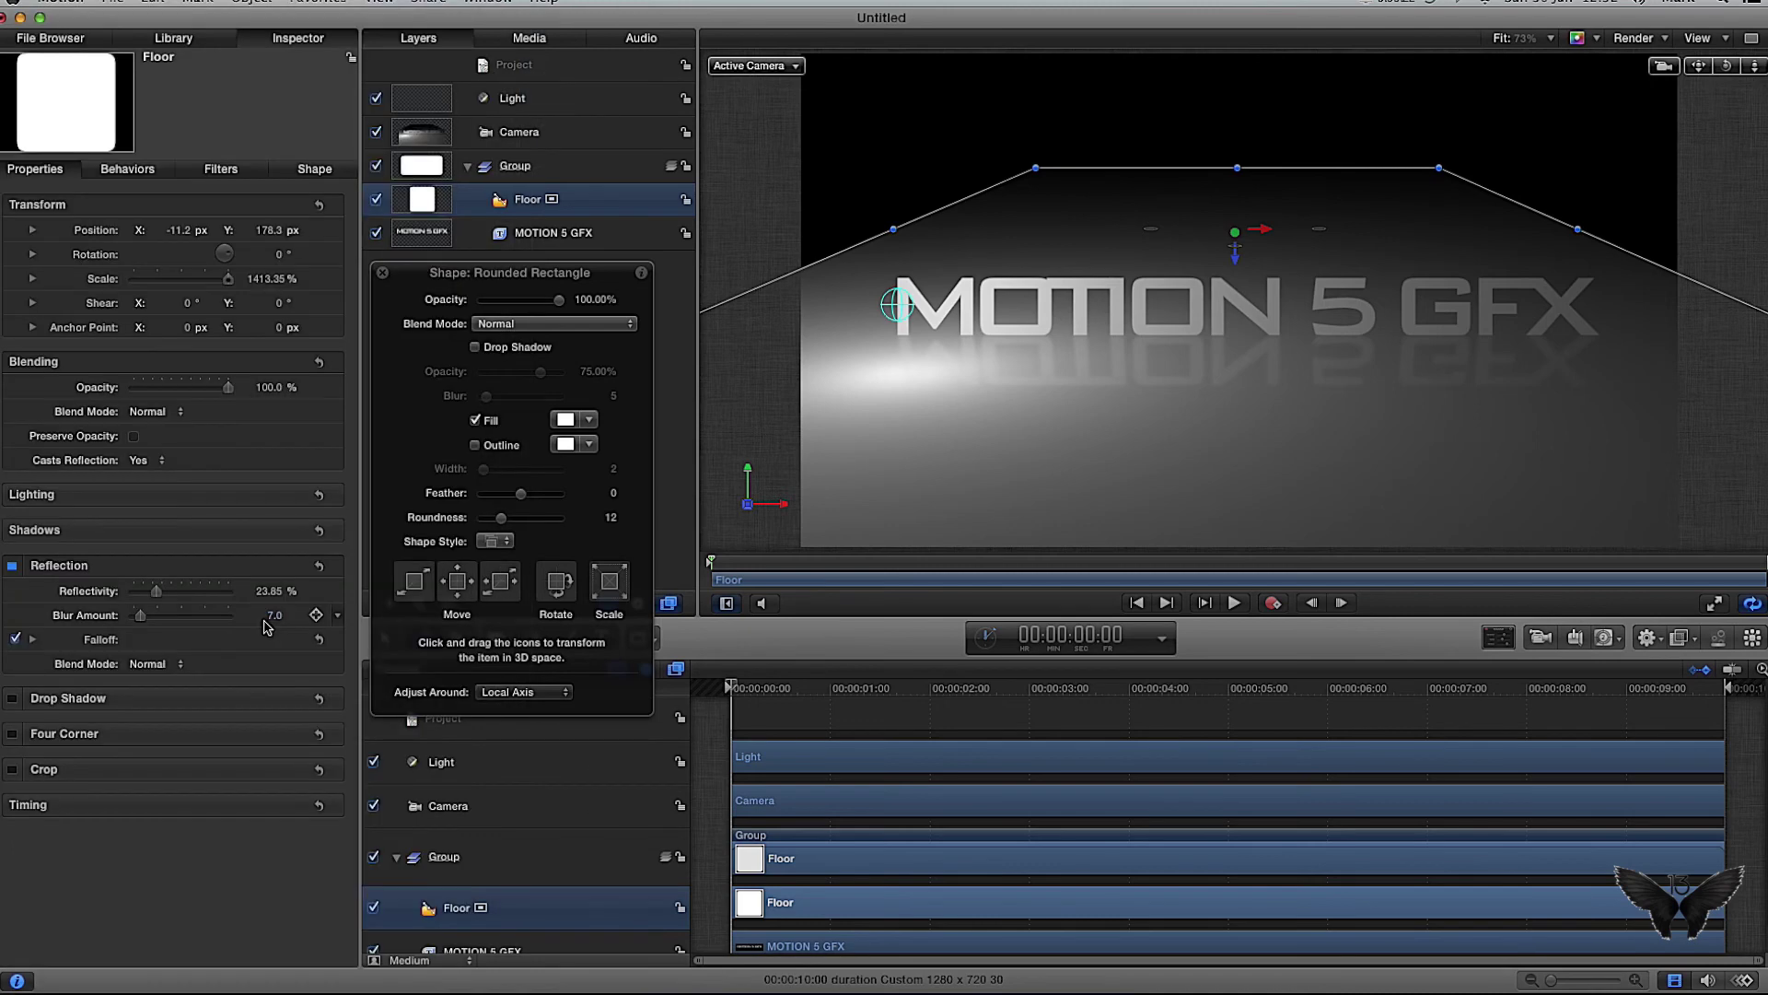
click(896, 305)
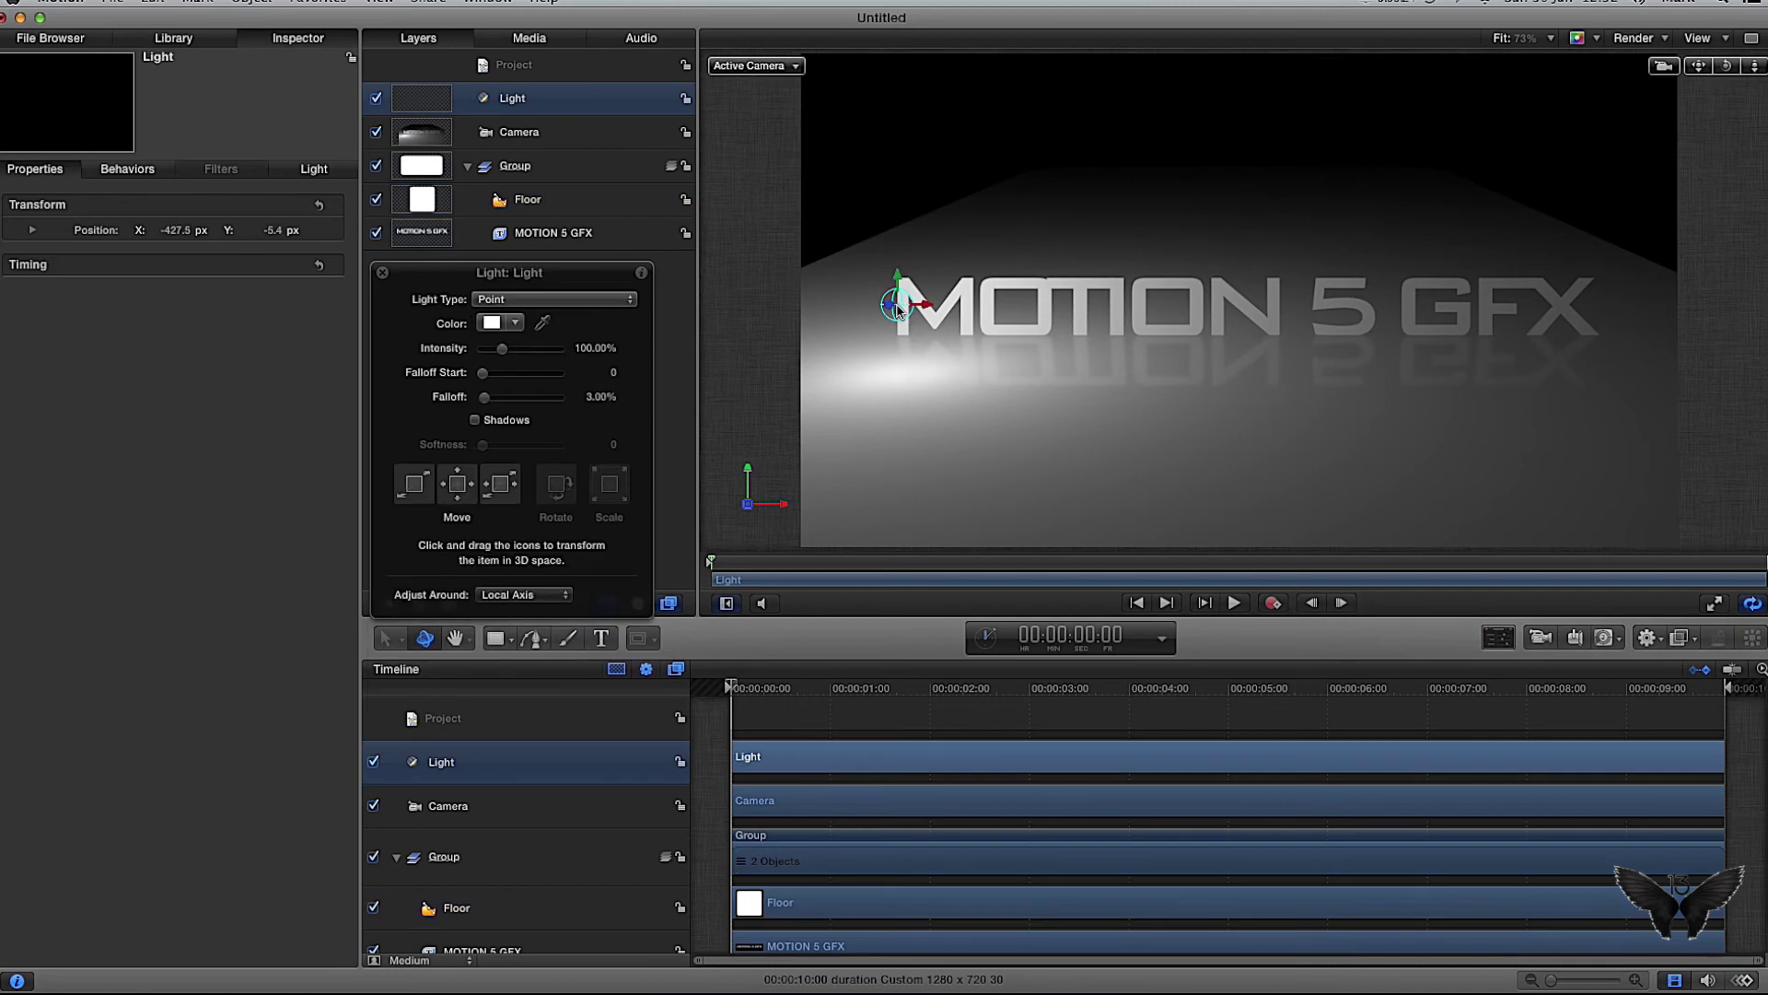
Step: Place the point light left of the title, tinted pale blue at 113.21% intensity
drag(898, 306, 1125, 303)
drag(536, 356, 516, 416)
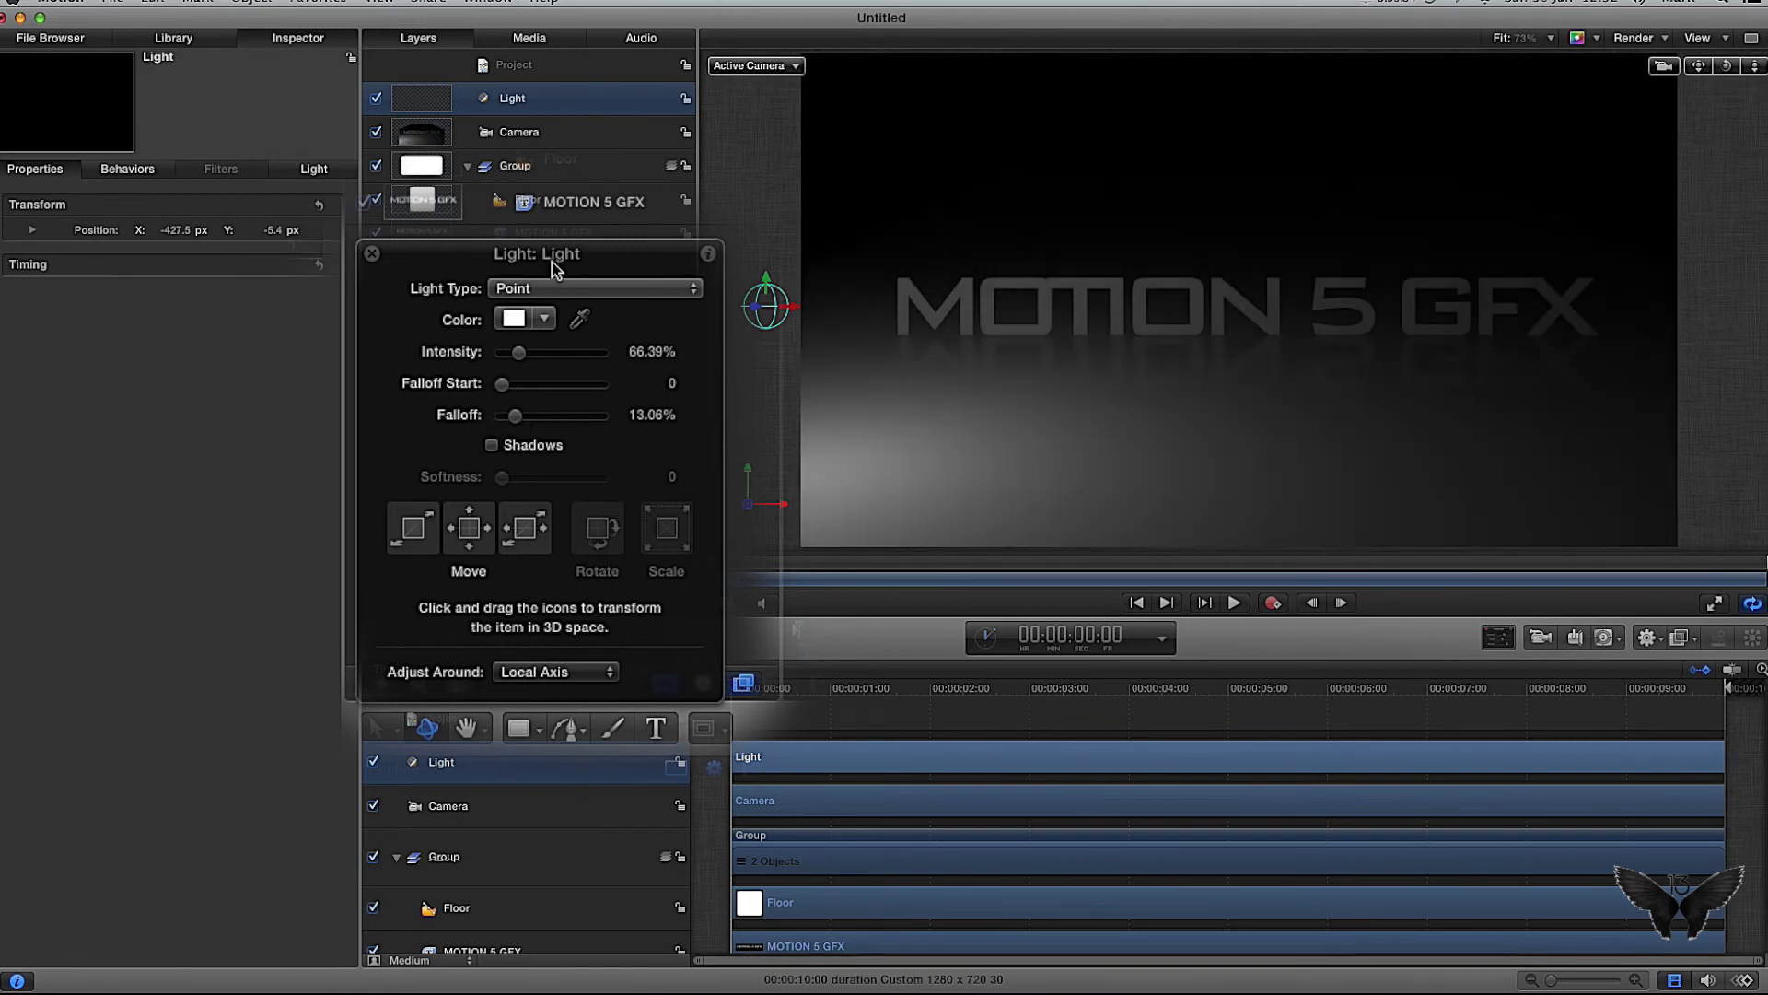
click(544, 319)
drag(564, 347, 582, 466)
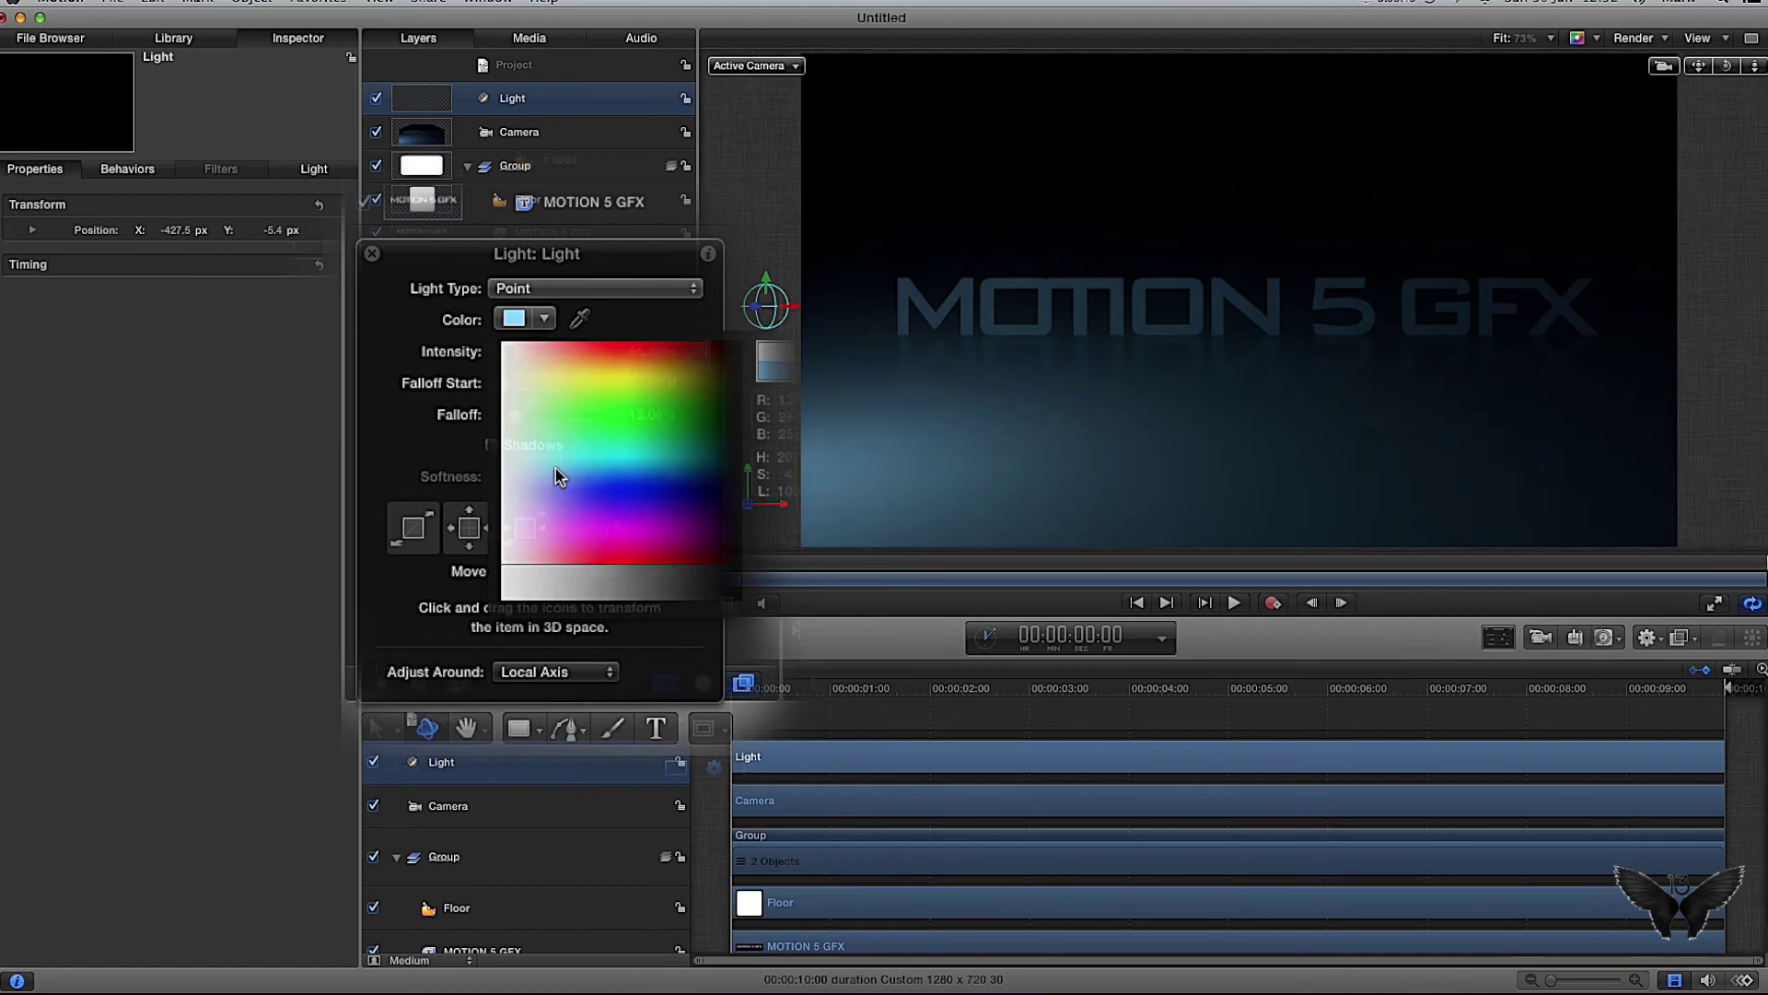
drag(527, 362, 540, 356)
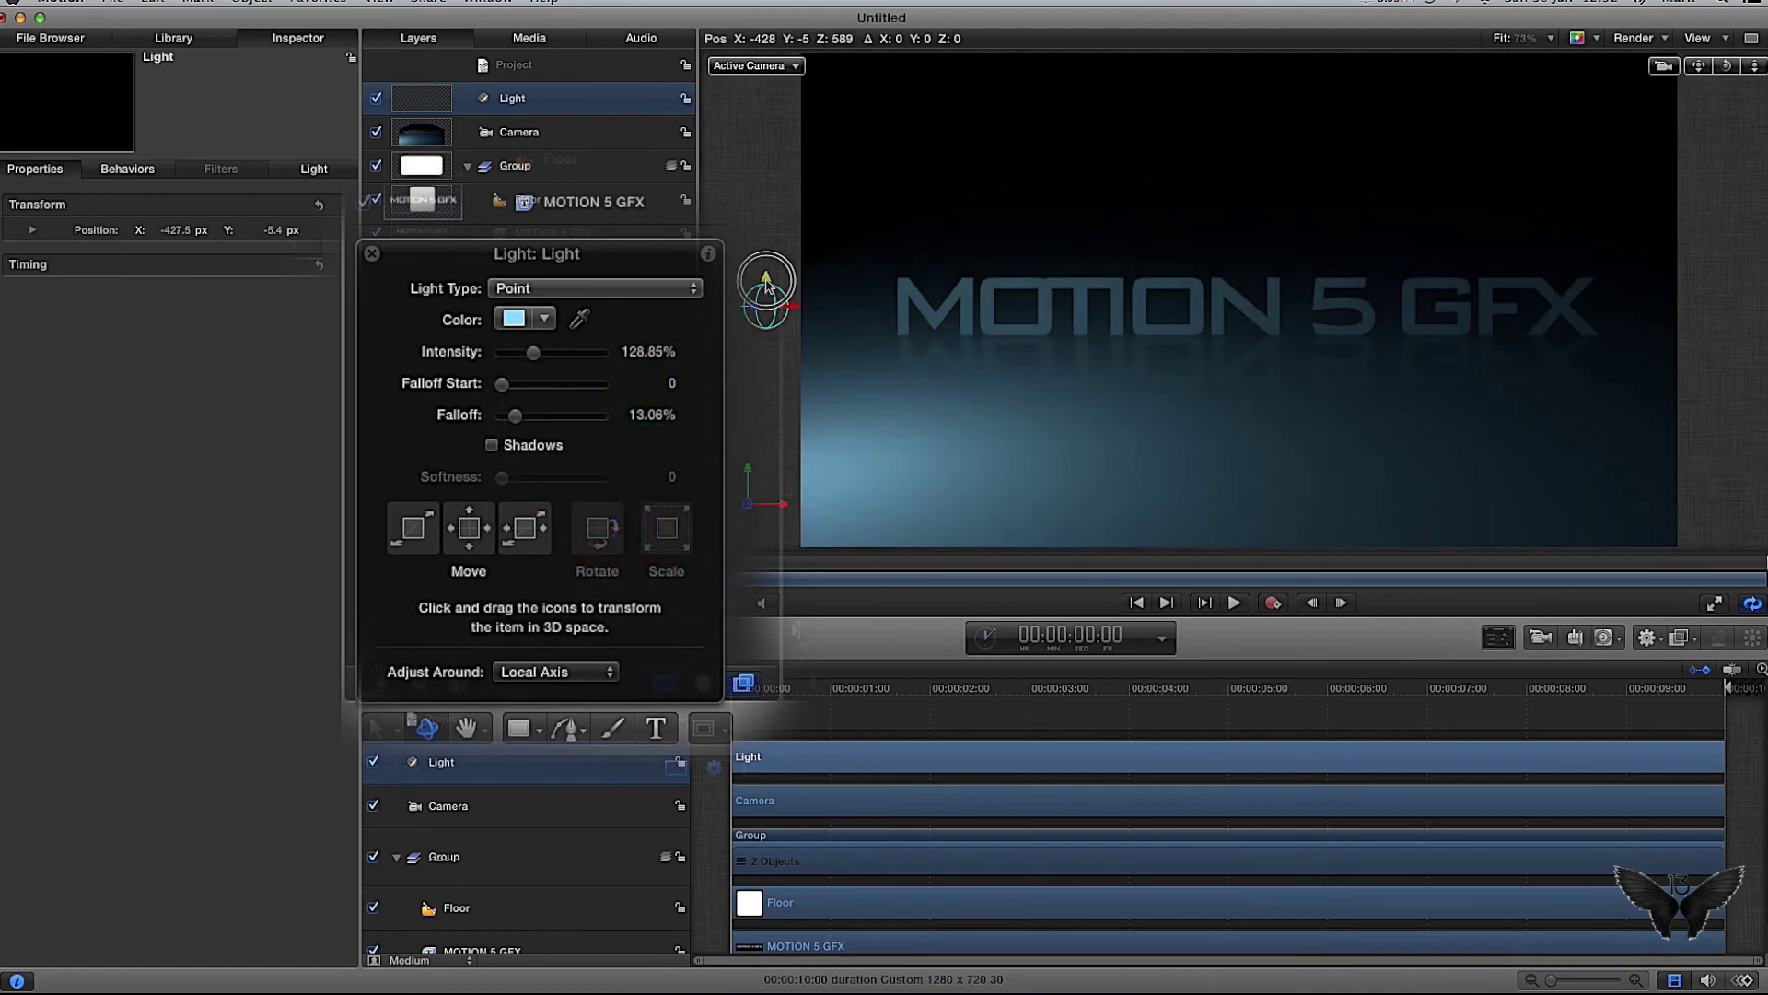
mouse_move(753, 295)
mouse_down()
mouse_move(762, 247)
mouse_move(772, 263)
mouse_move(746, 267)
mouse_move(755, 377)
mouse_move(757, 318)
mouse_up()
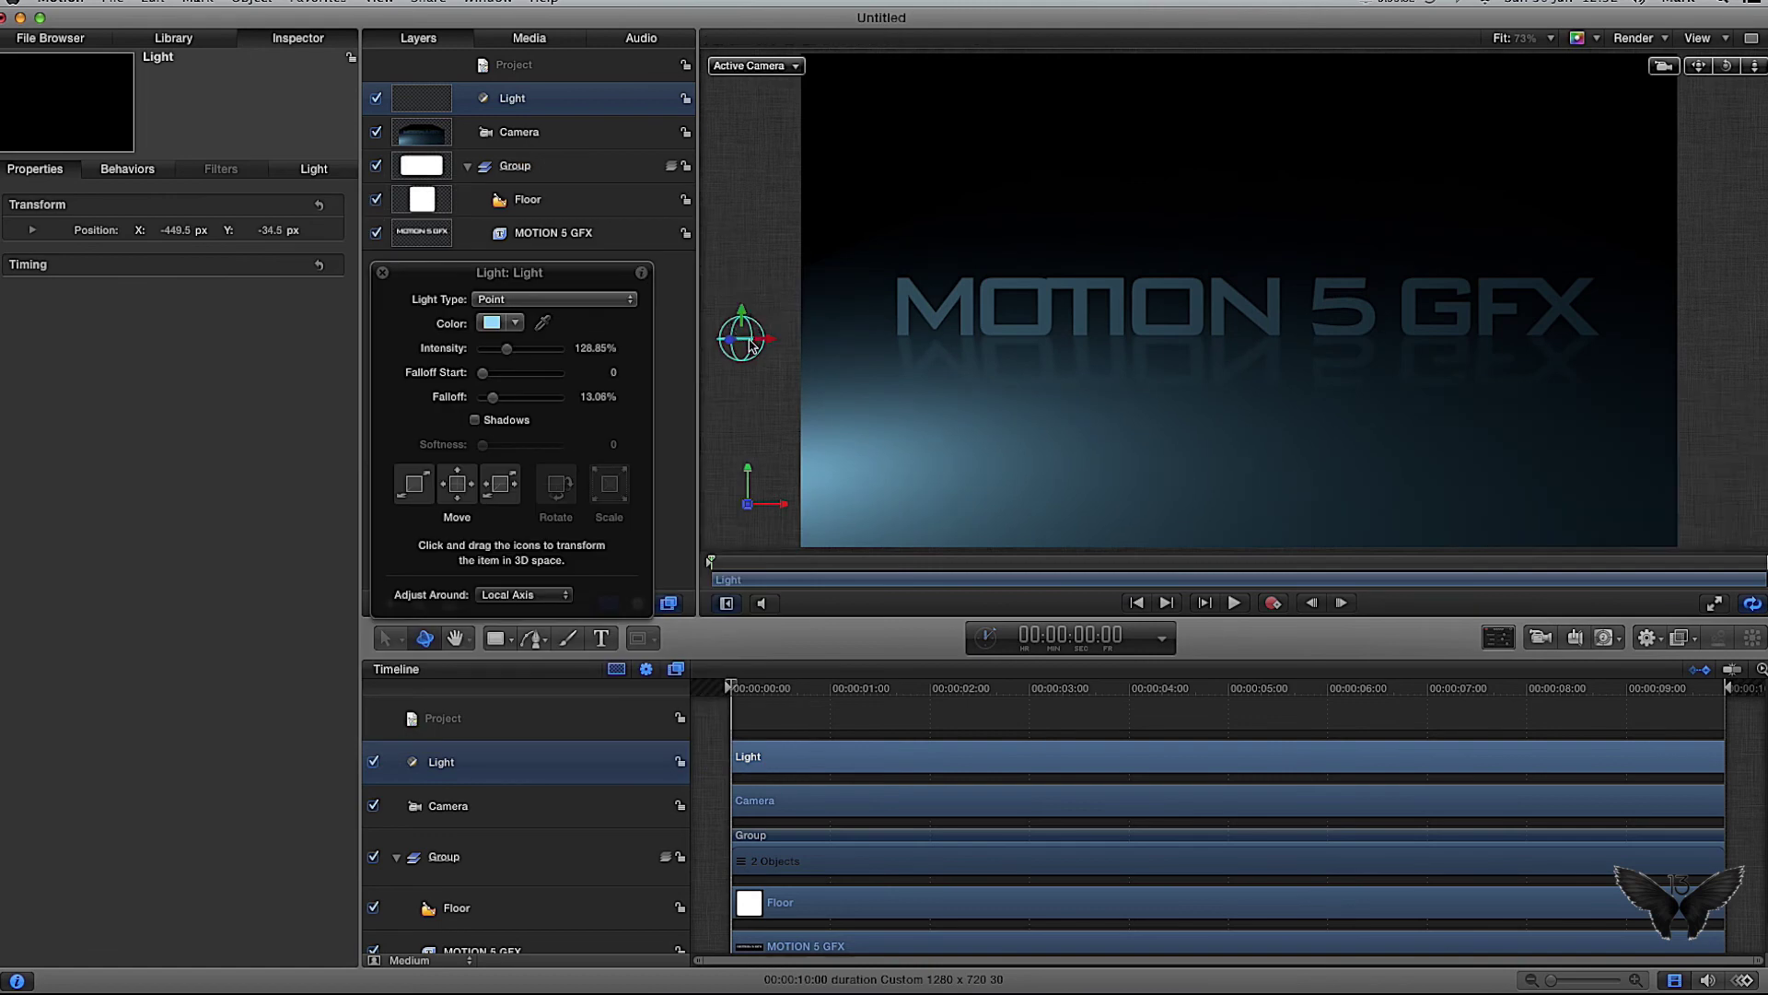
drag(513, 359, 509, 358)
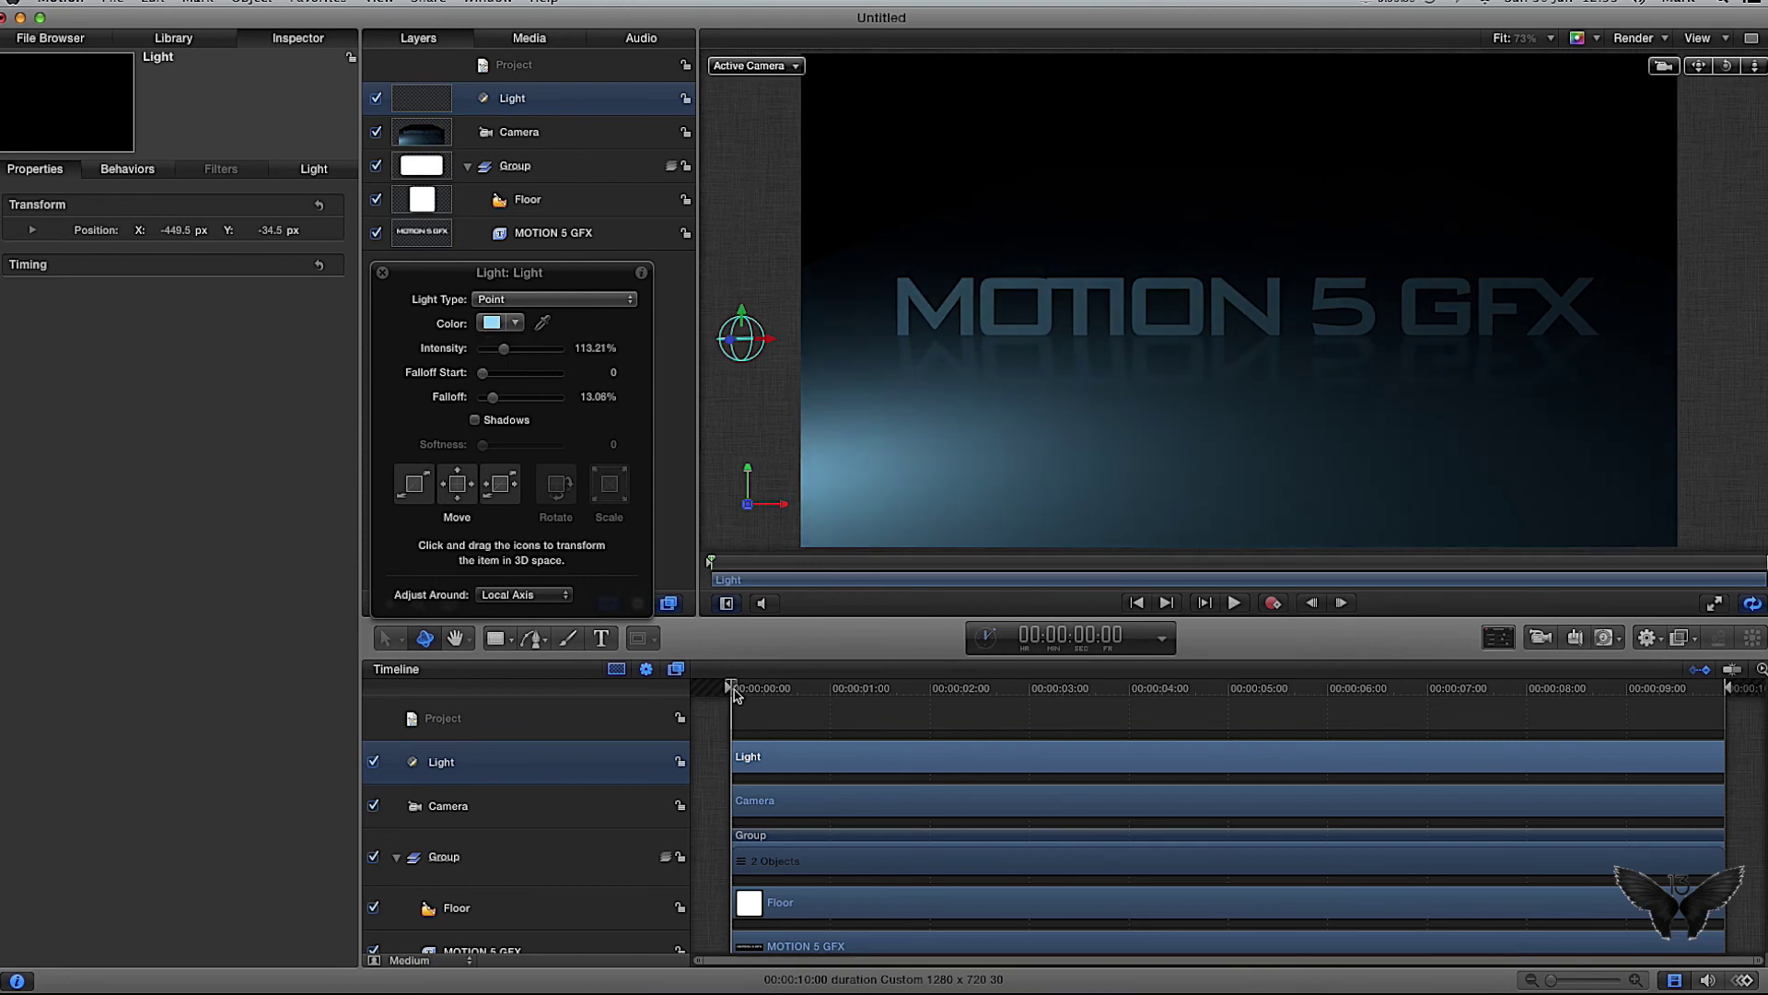
drag(735, 695, 678, 692)
Step: Record the light sweeping right to X 667.9 px at 00:00:08:12, then return to frame 0
scroll(987, 721, down, 1)
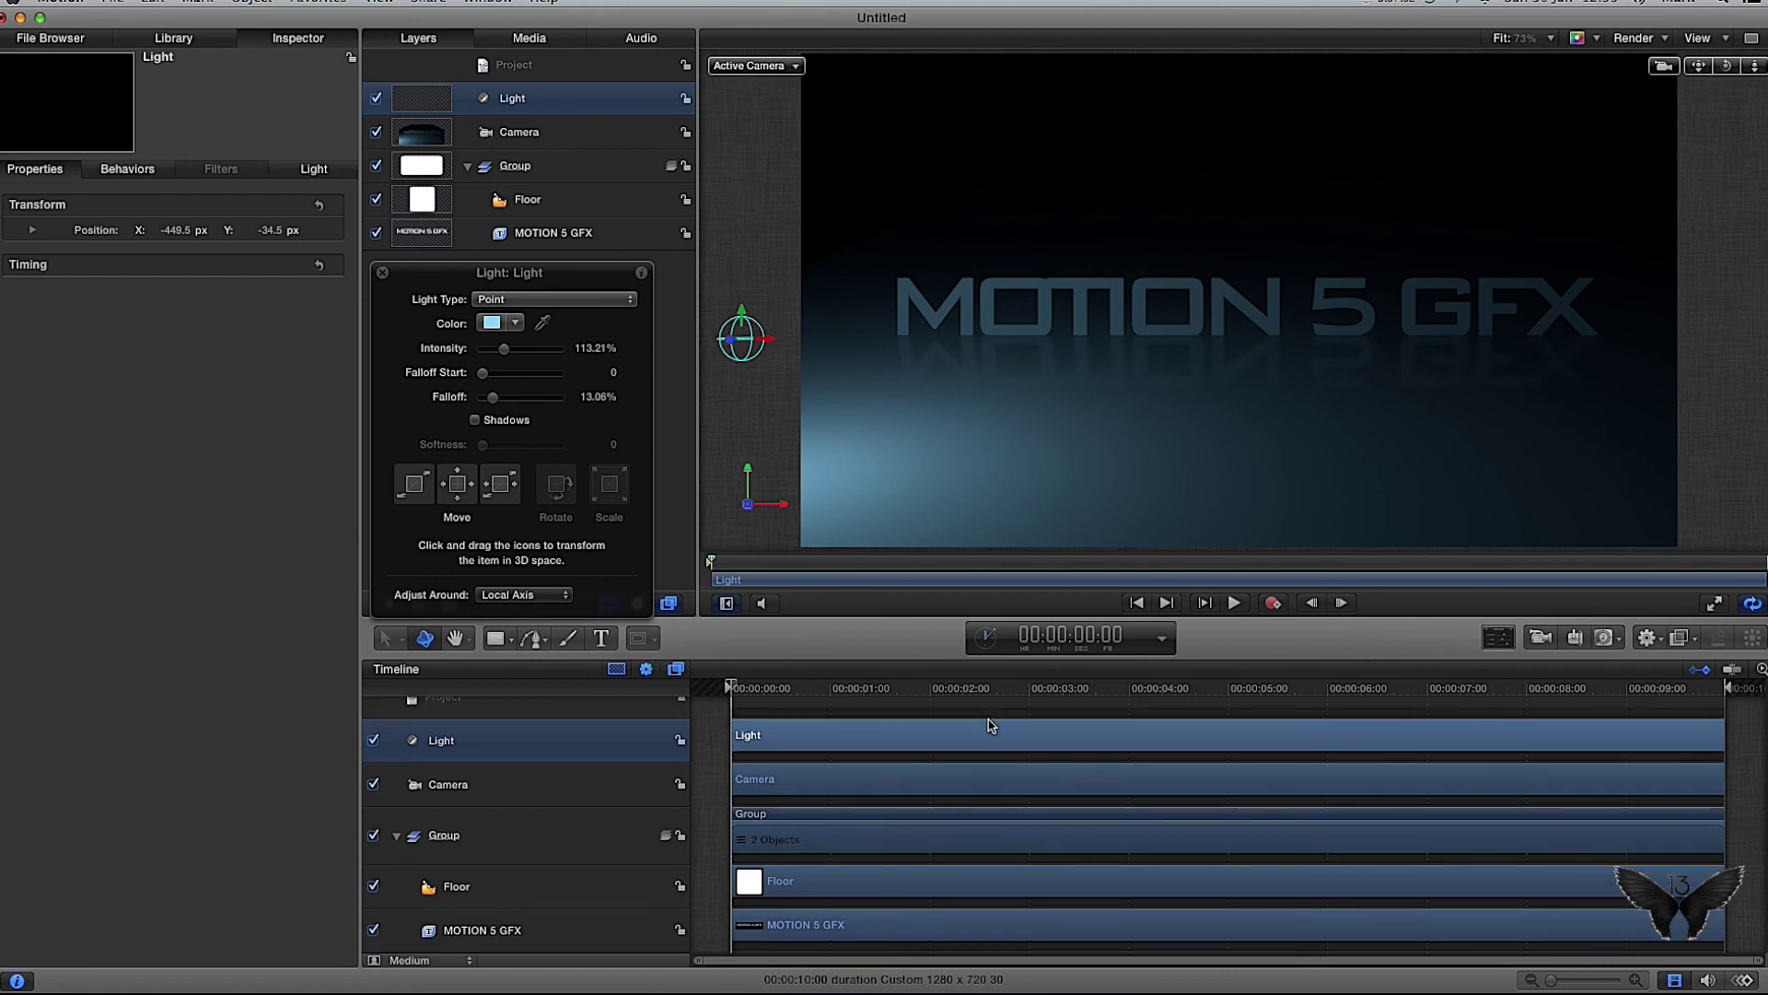
drag(765, 691, 650, 684)
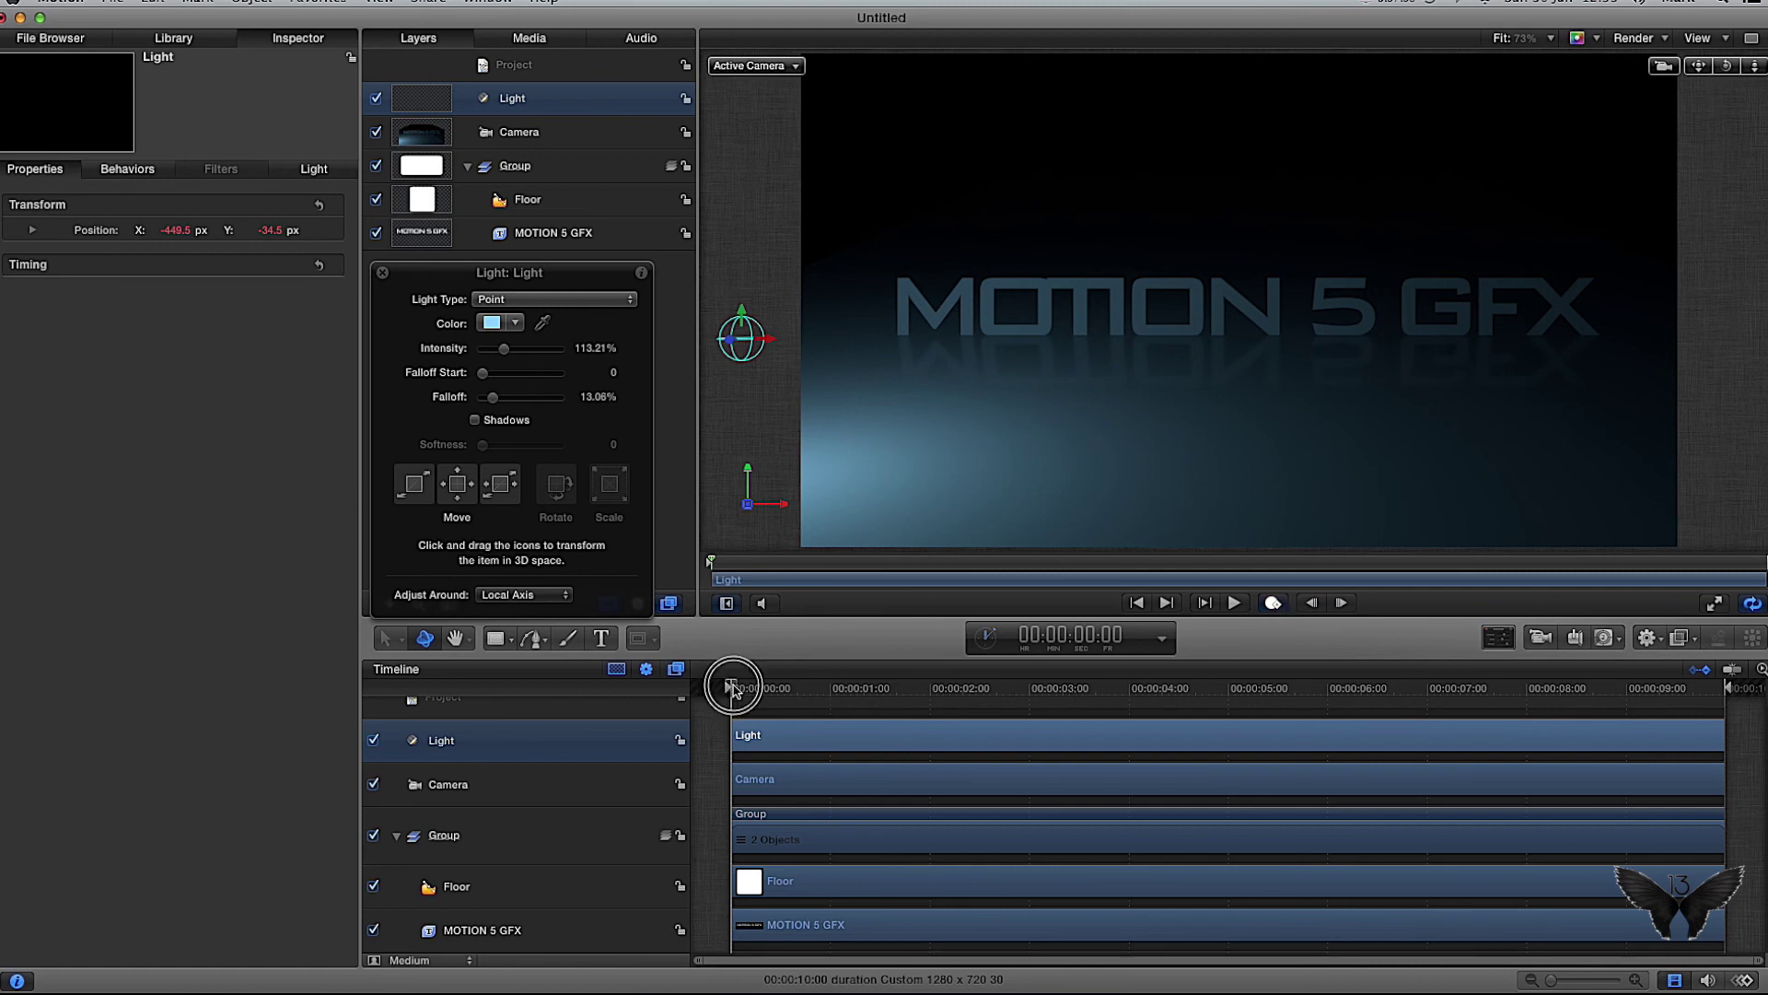
drag(732, 687, 1568, 706)
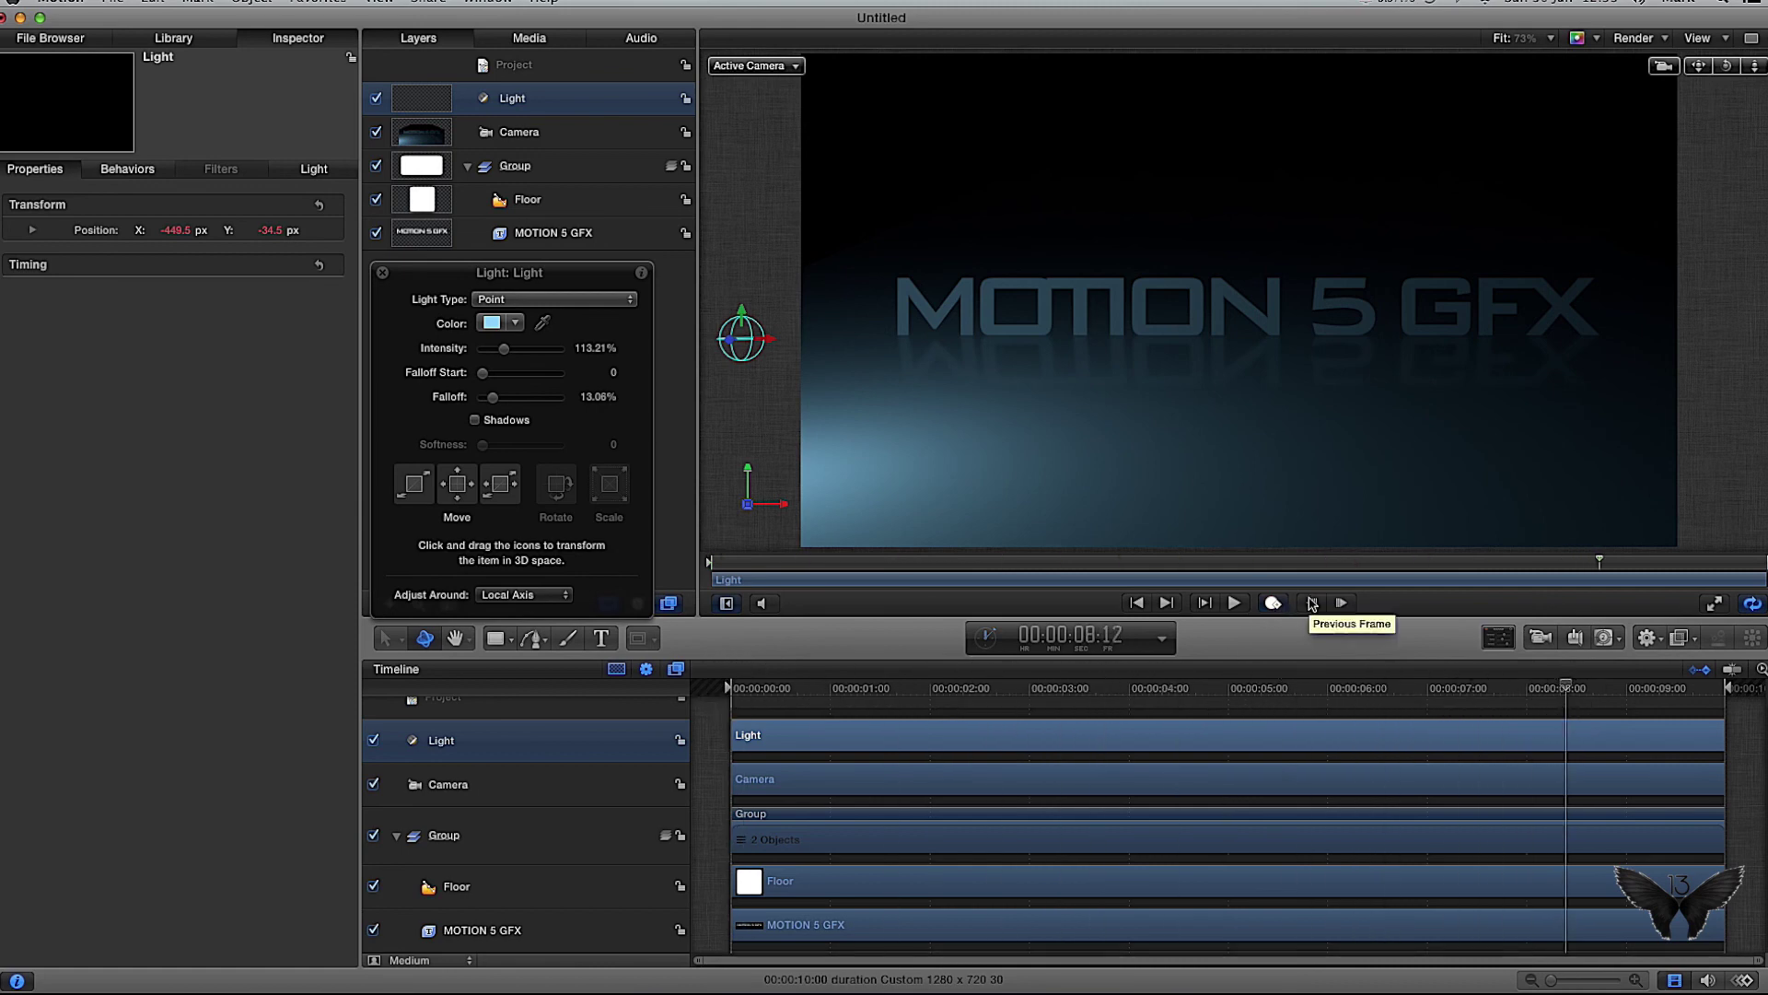
key(a)
drag(778, 338, 1764, 328)
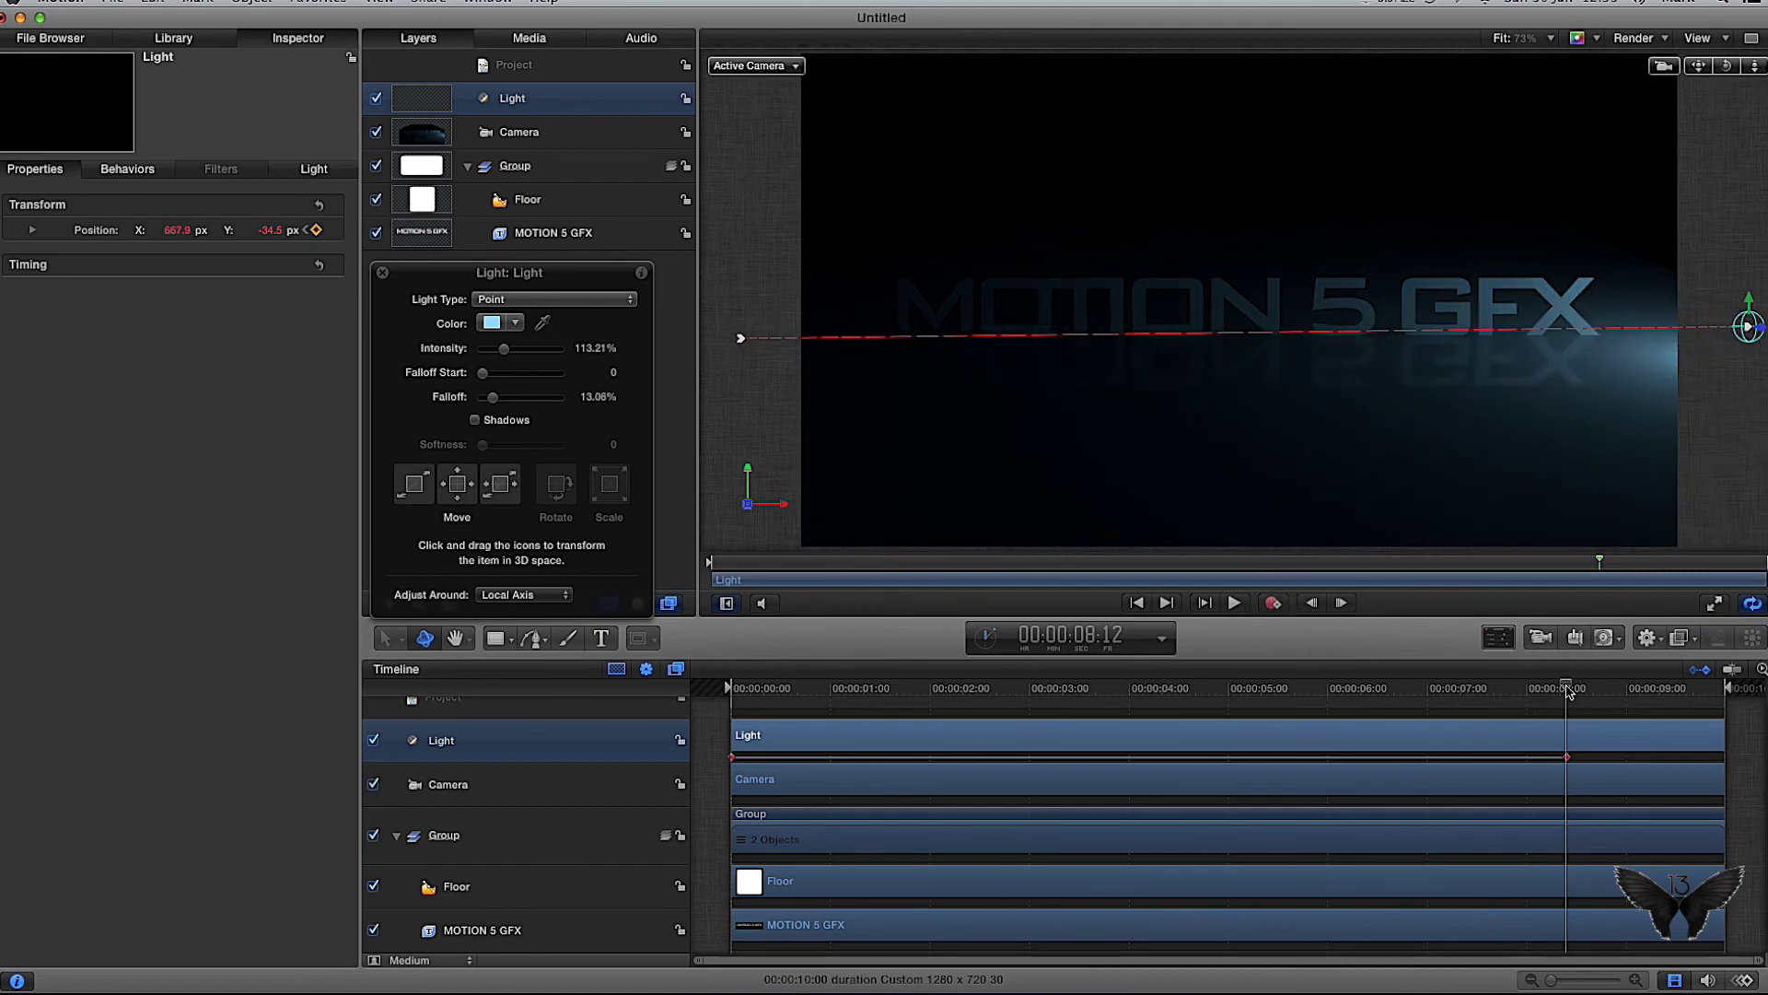
drag(1568, 691, 645, 690)
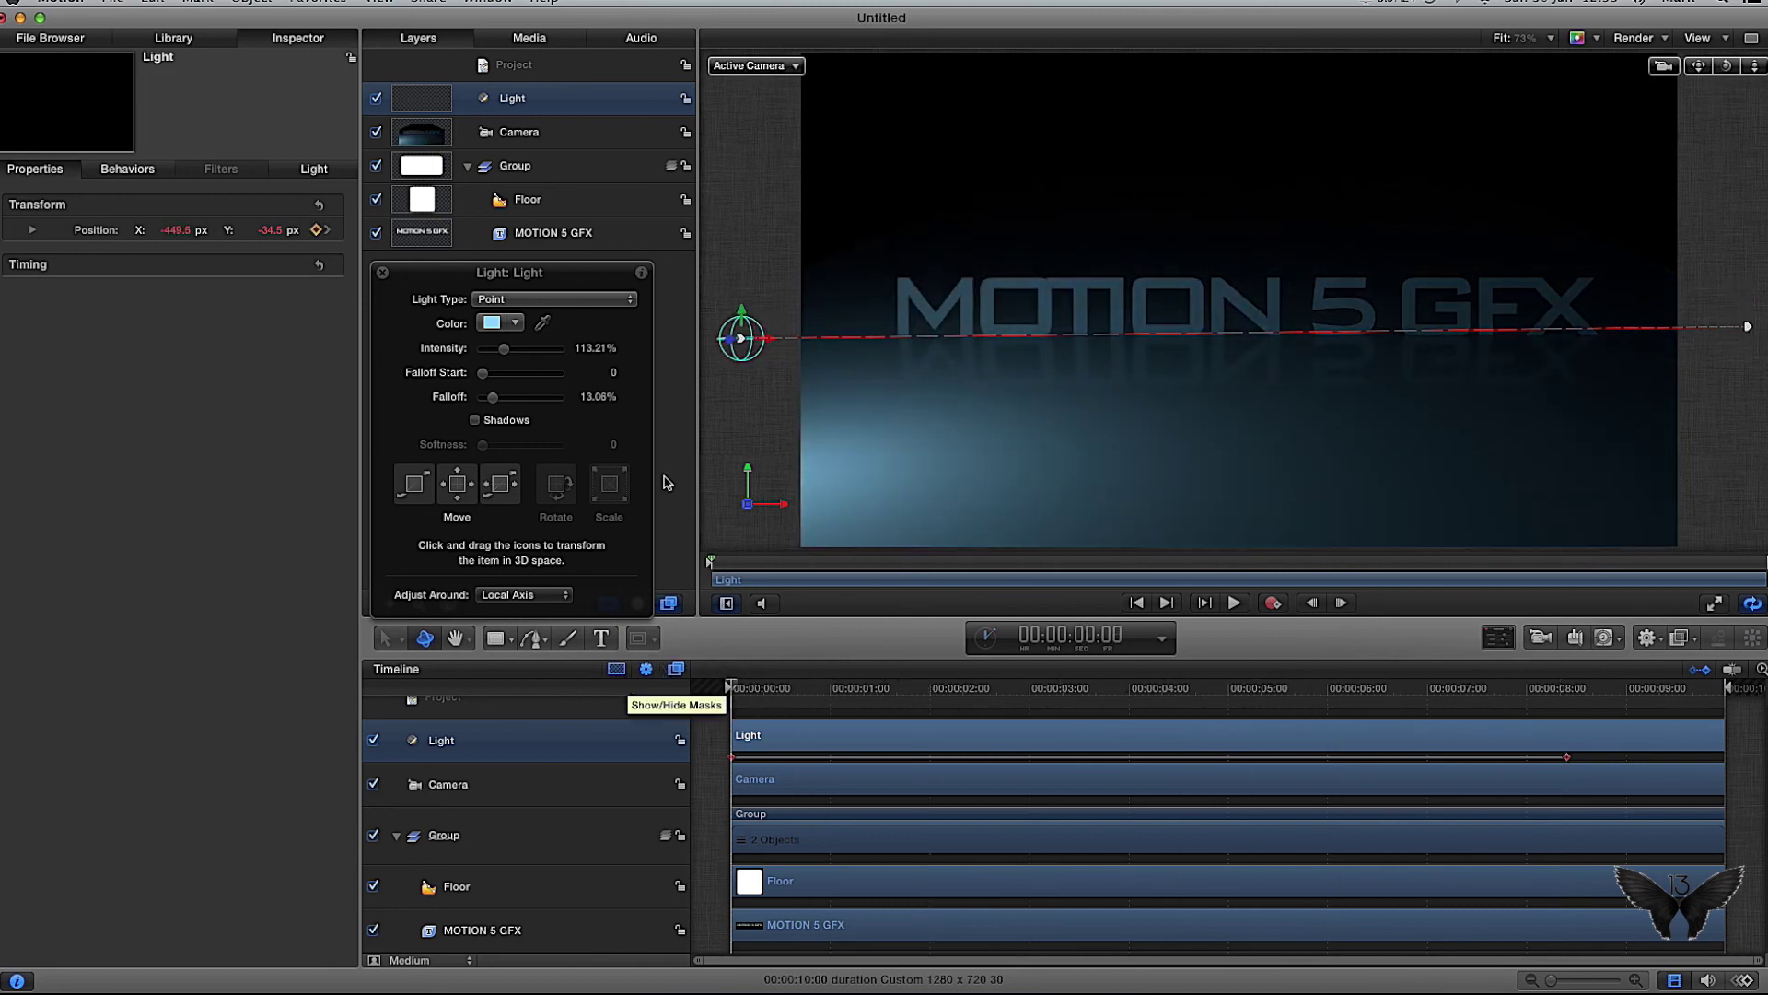
click(748, 406)
Step: Deselect everything to view the pale blue light over the reflective floor at frame zero
click(776, 226)
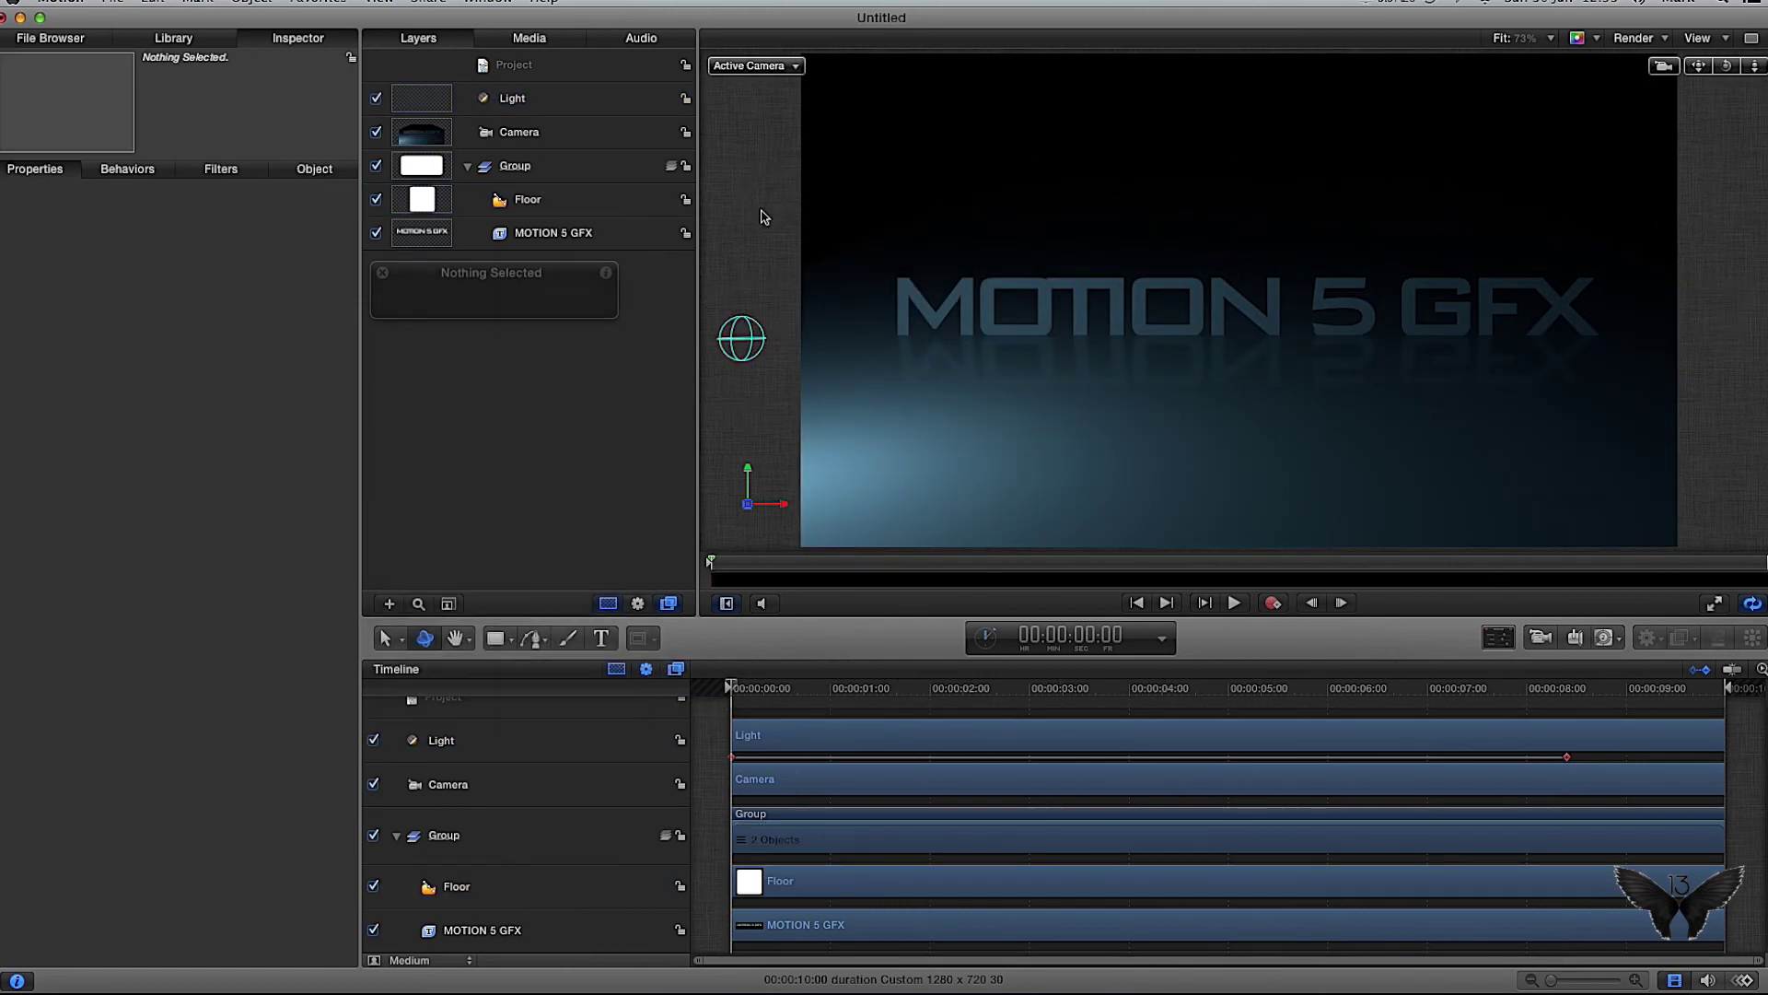